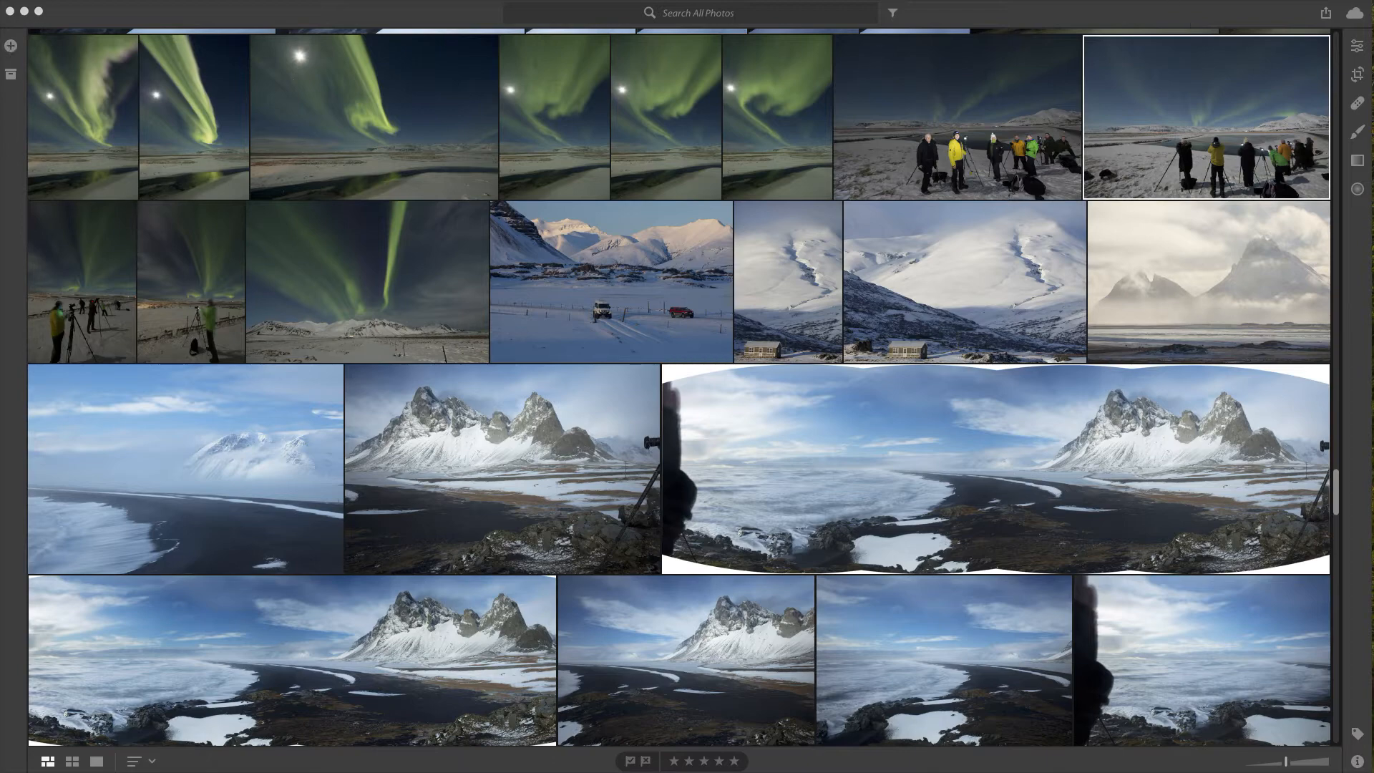
drag(1373, 172, 842, 179)
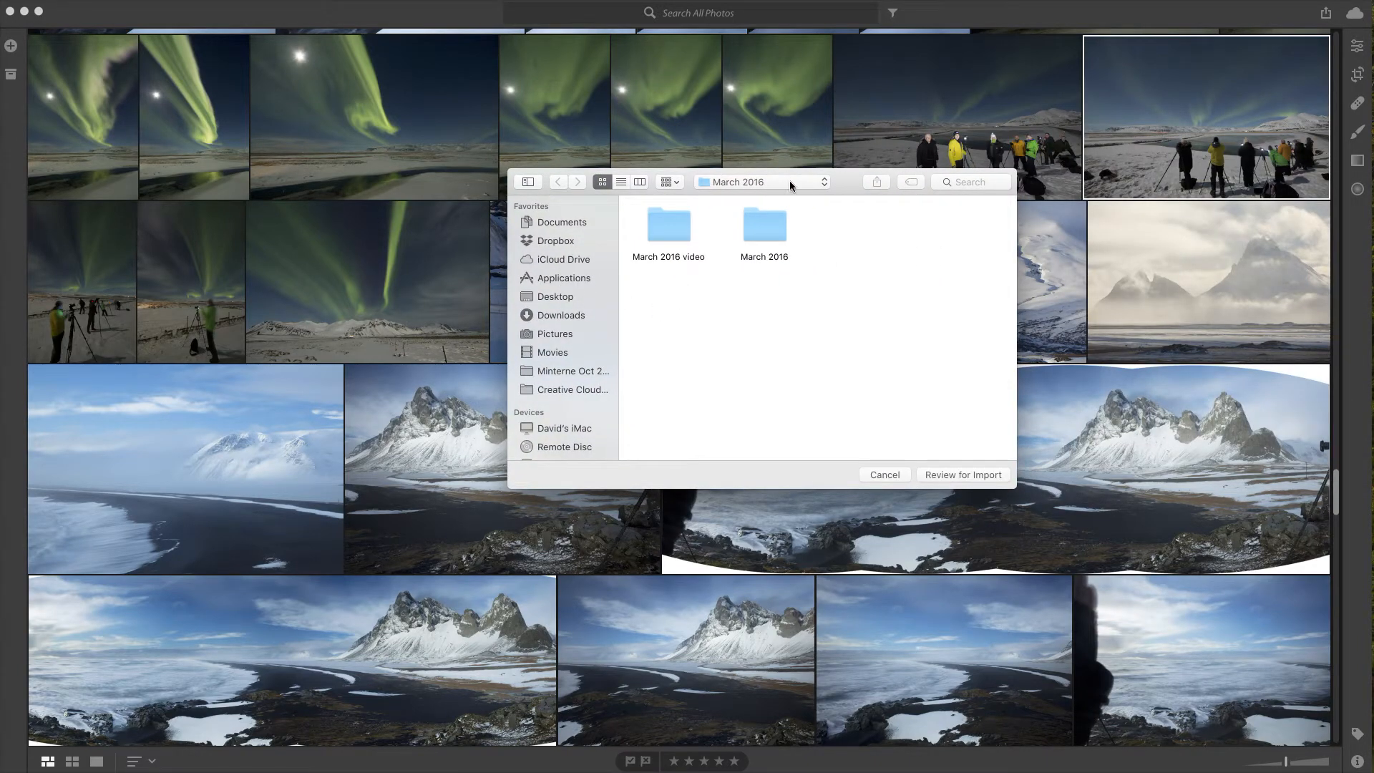
click(824, 183)
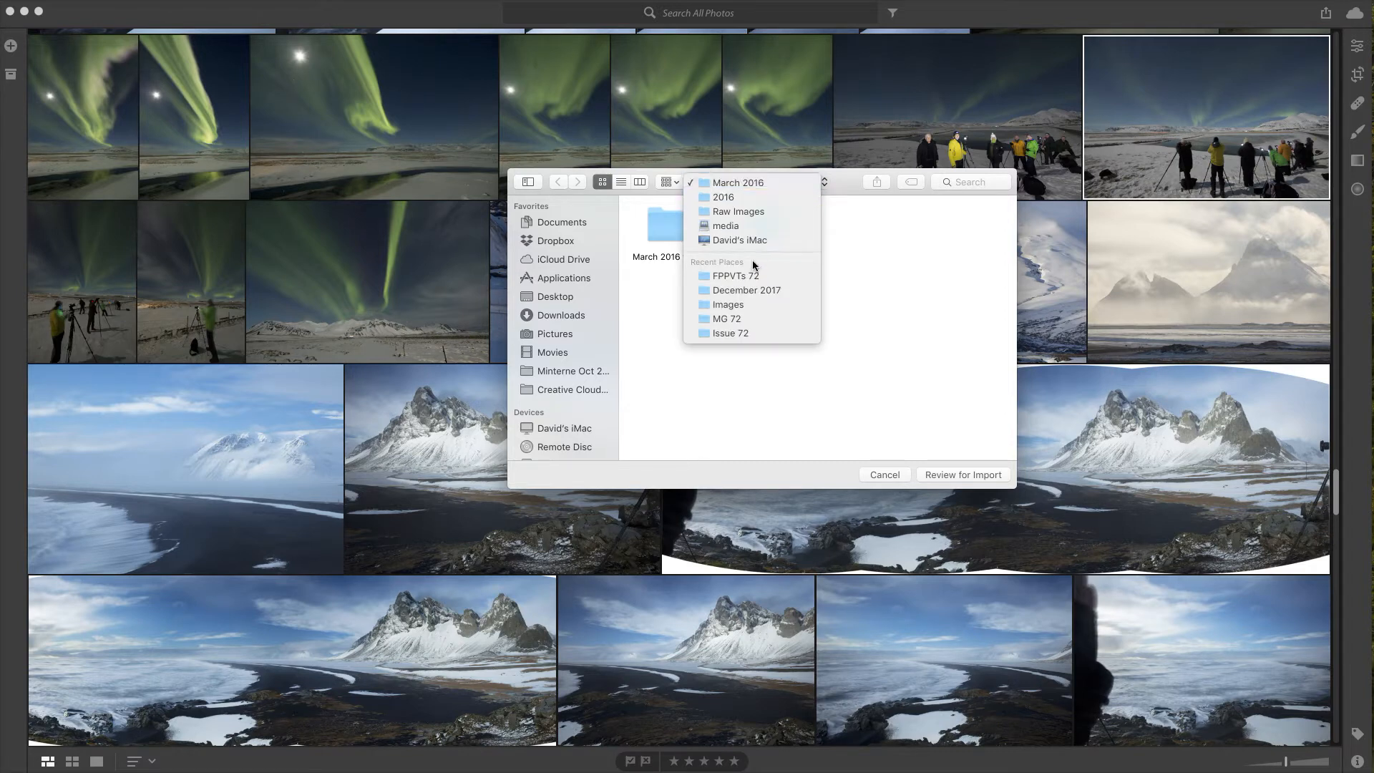
click(741, 212)
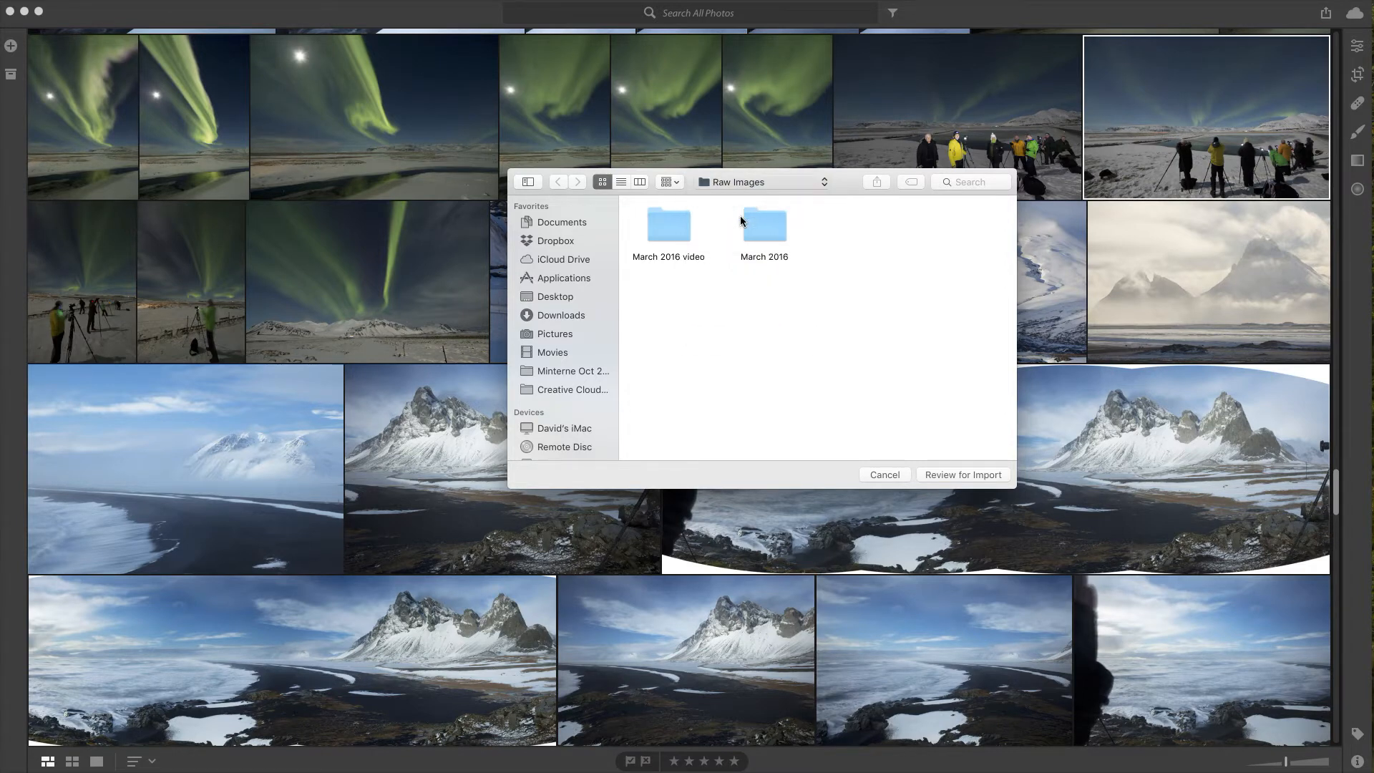
scroll(908, 326, down, 3)
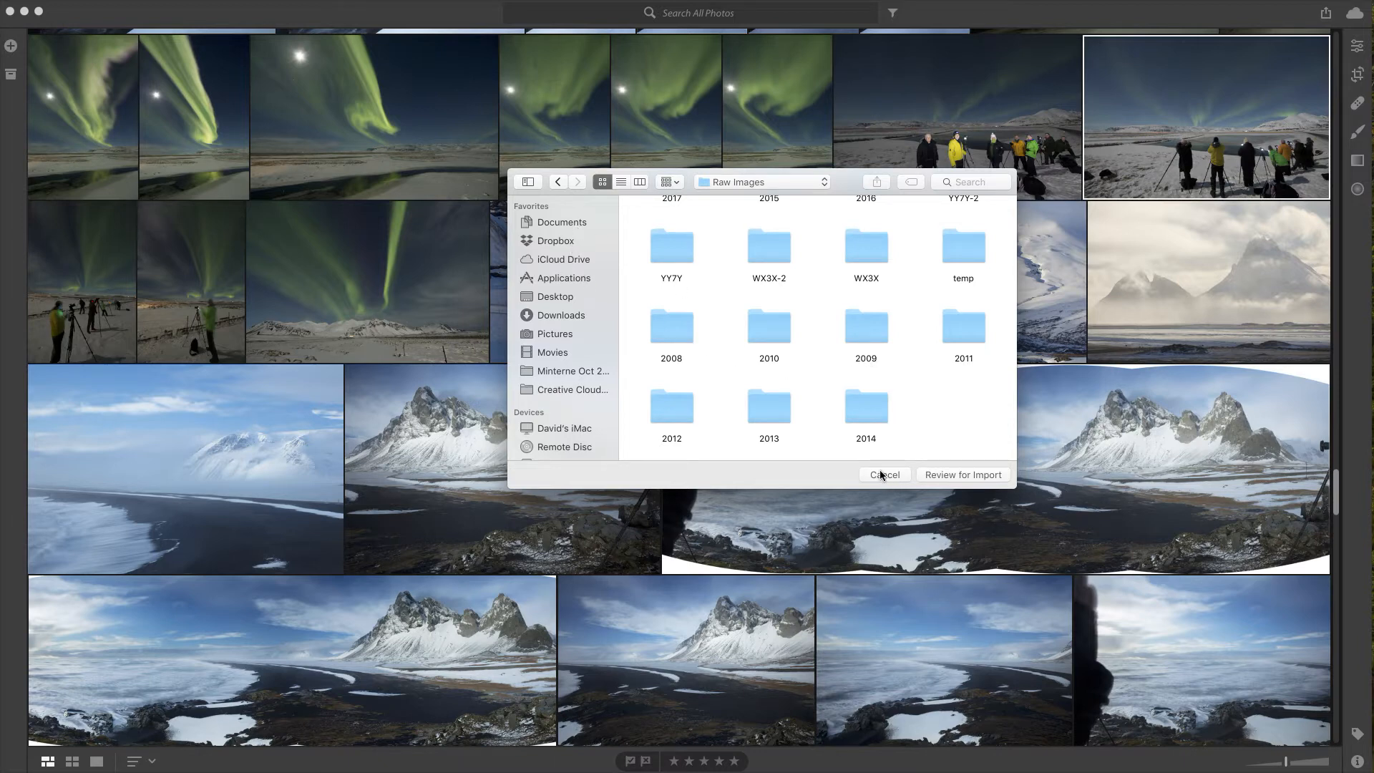
drag(849, 190, 760, 179)
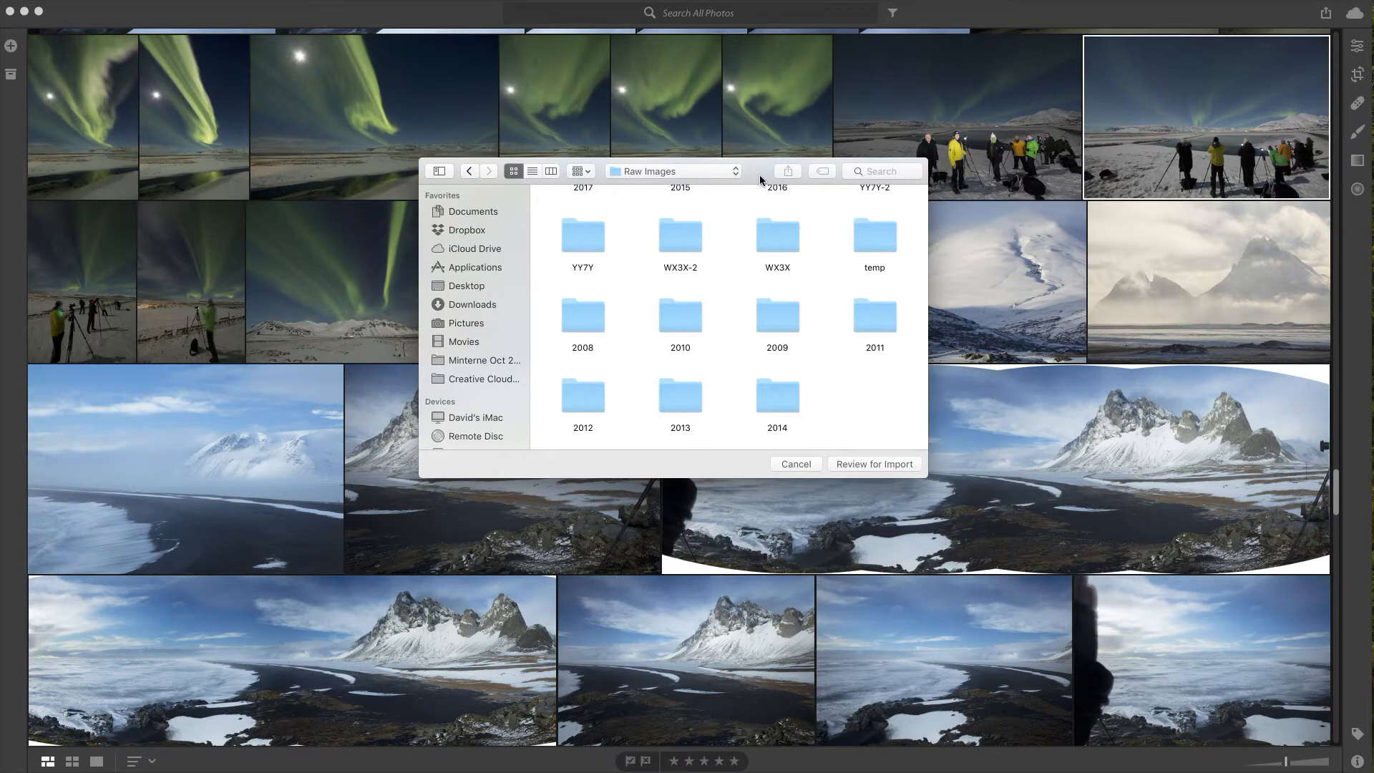
click(793, 462)
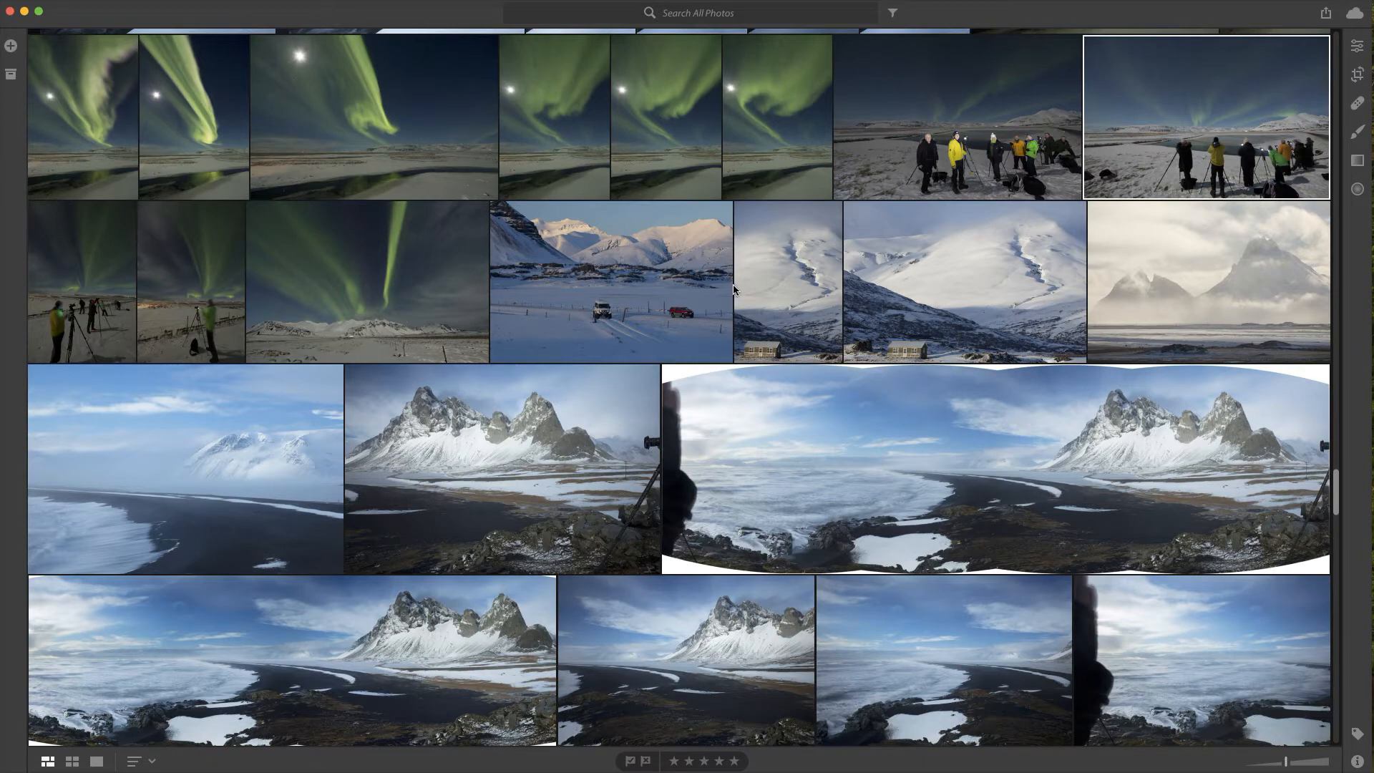
Open the panorama with curved white borders and a dark figure as a single photo, showing its edit controls with the point curve hidden
scroll(734, 289, down, 1)
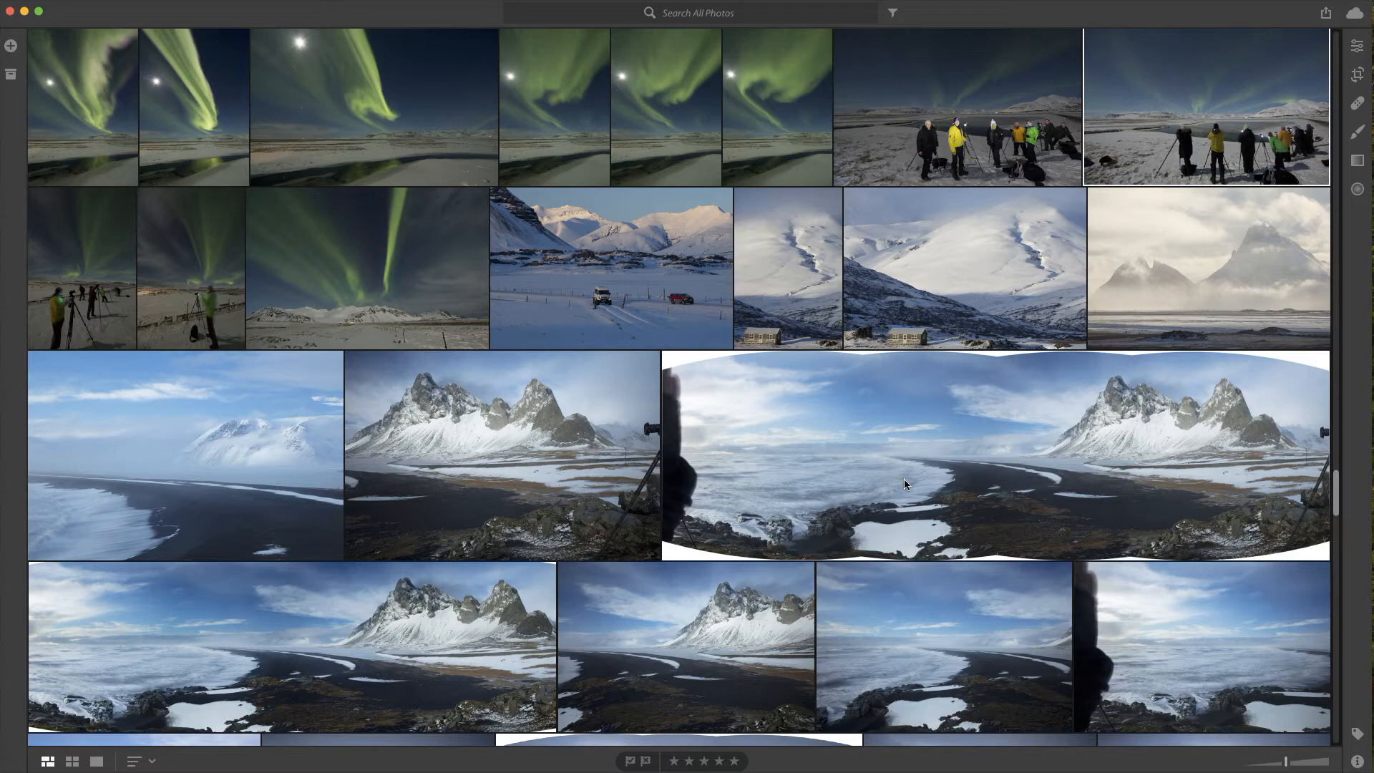
click(926, 484)
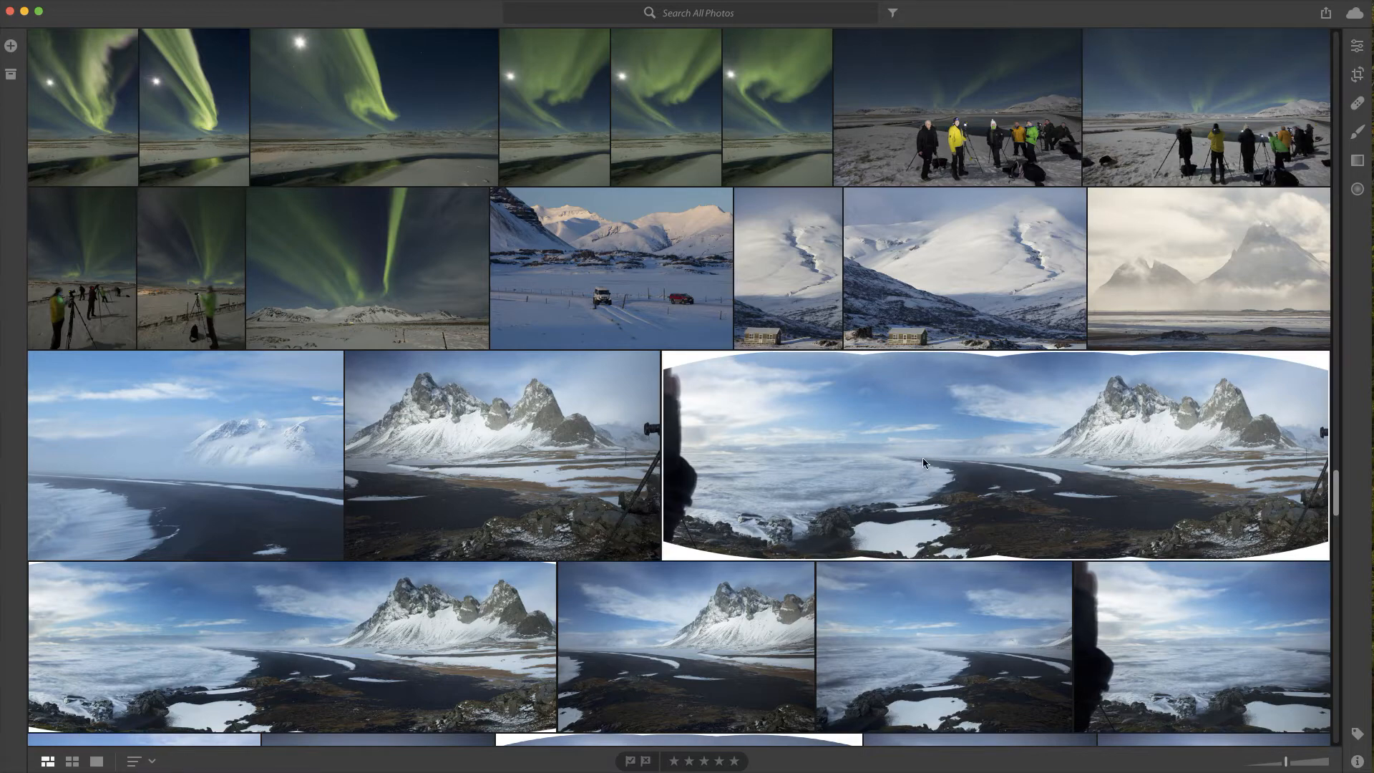
double_click(959, 478)
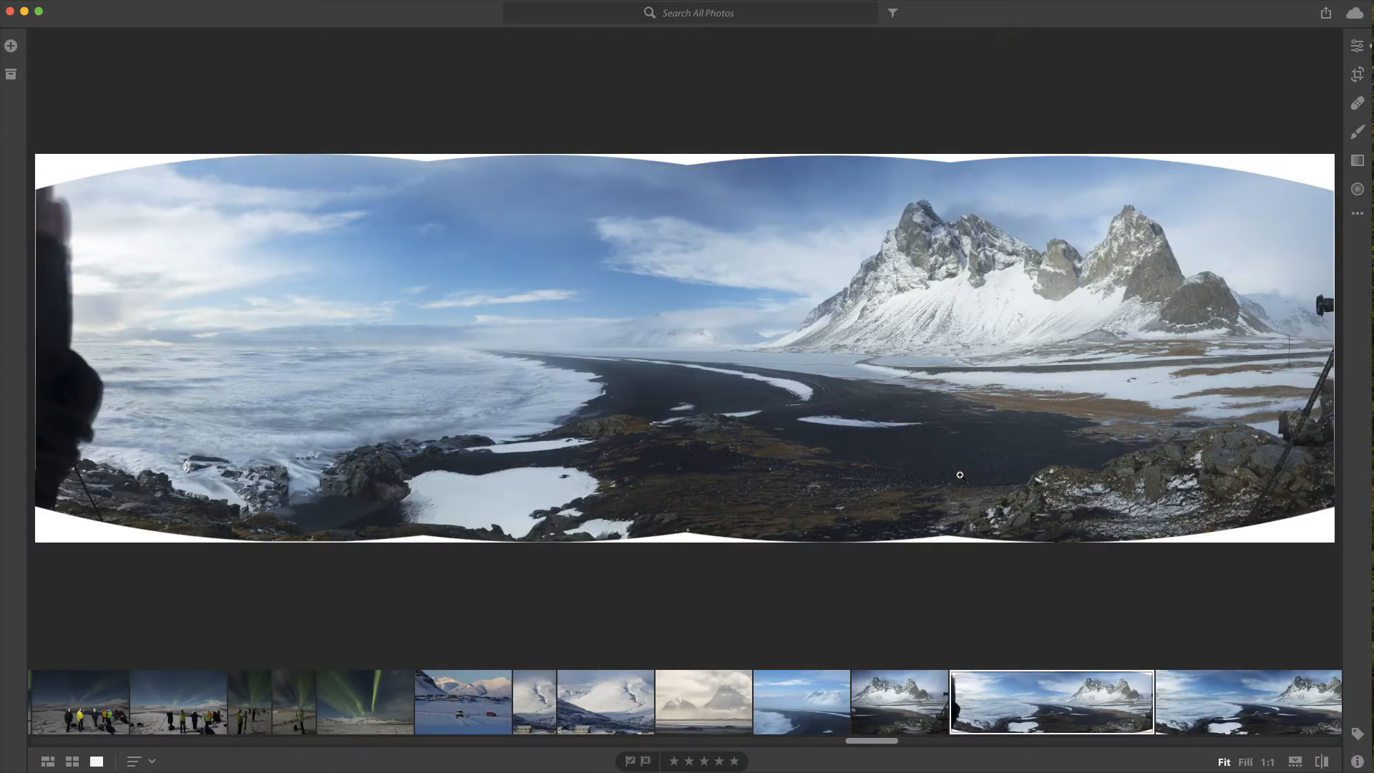
key(Left)
key(Left)
key(Left)
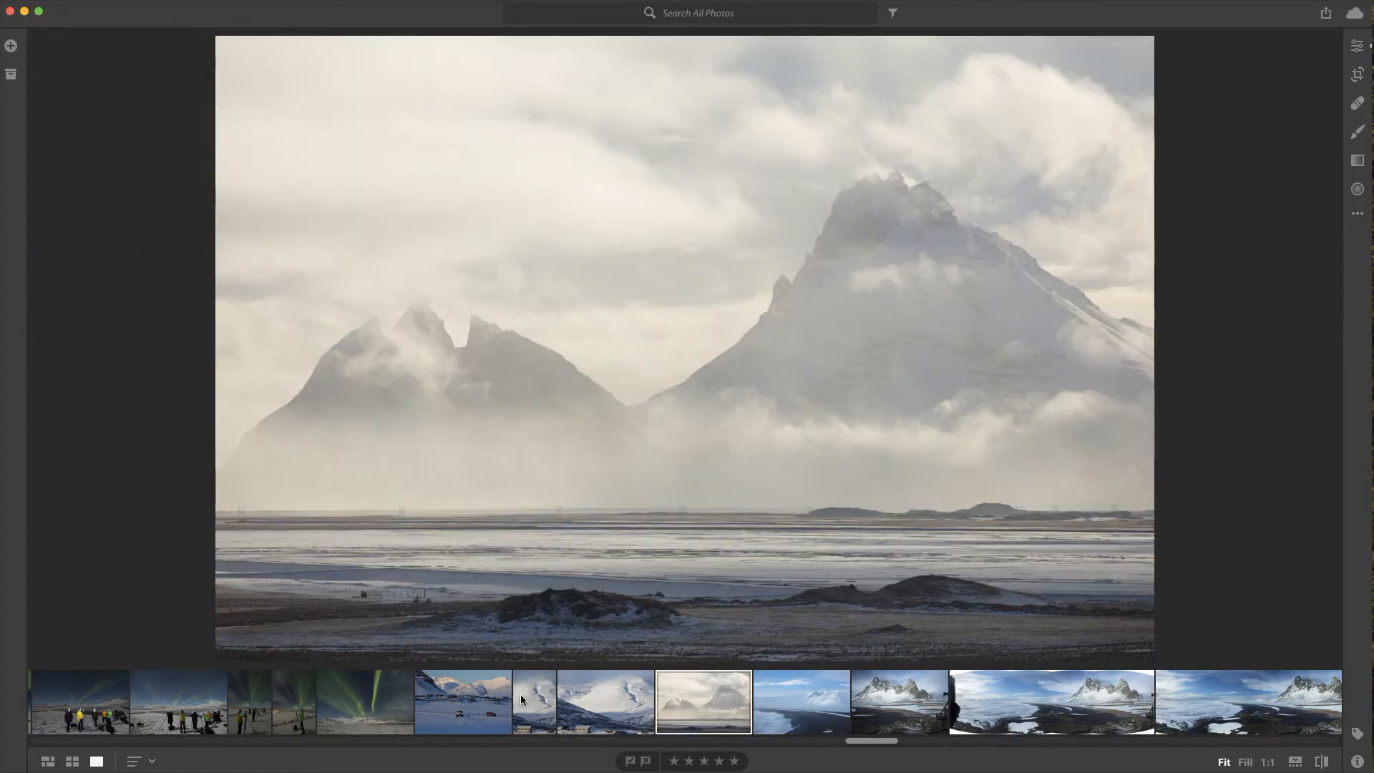
click(1040, 711)
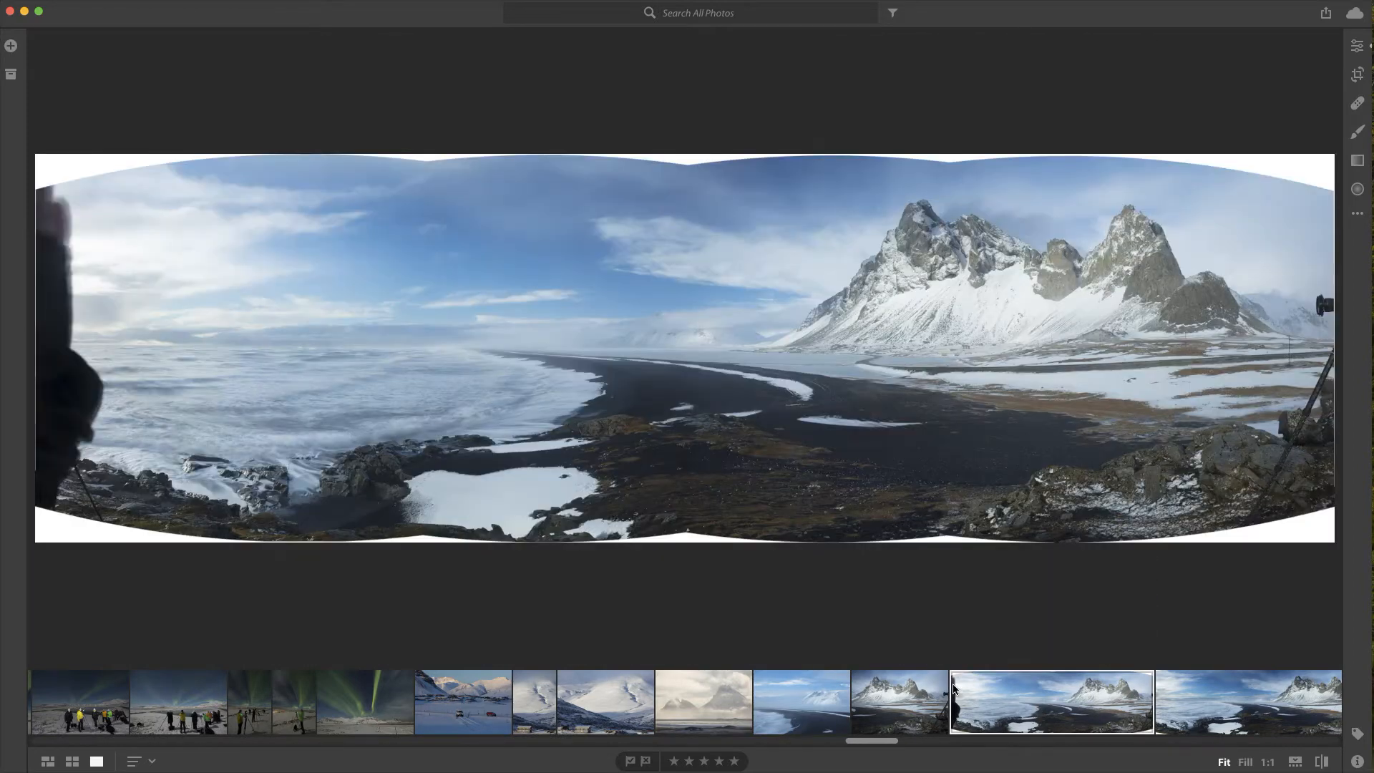
click(1357, 49)
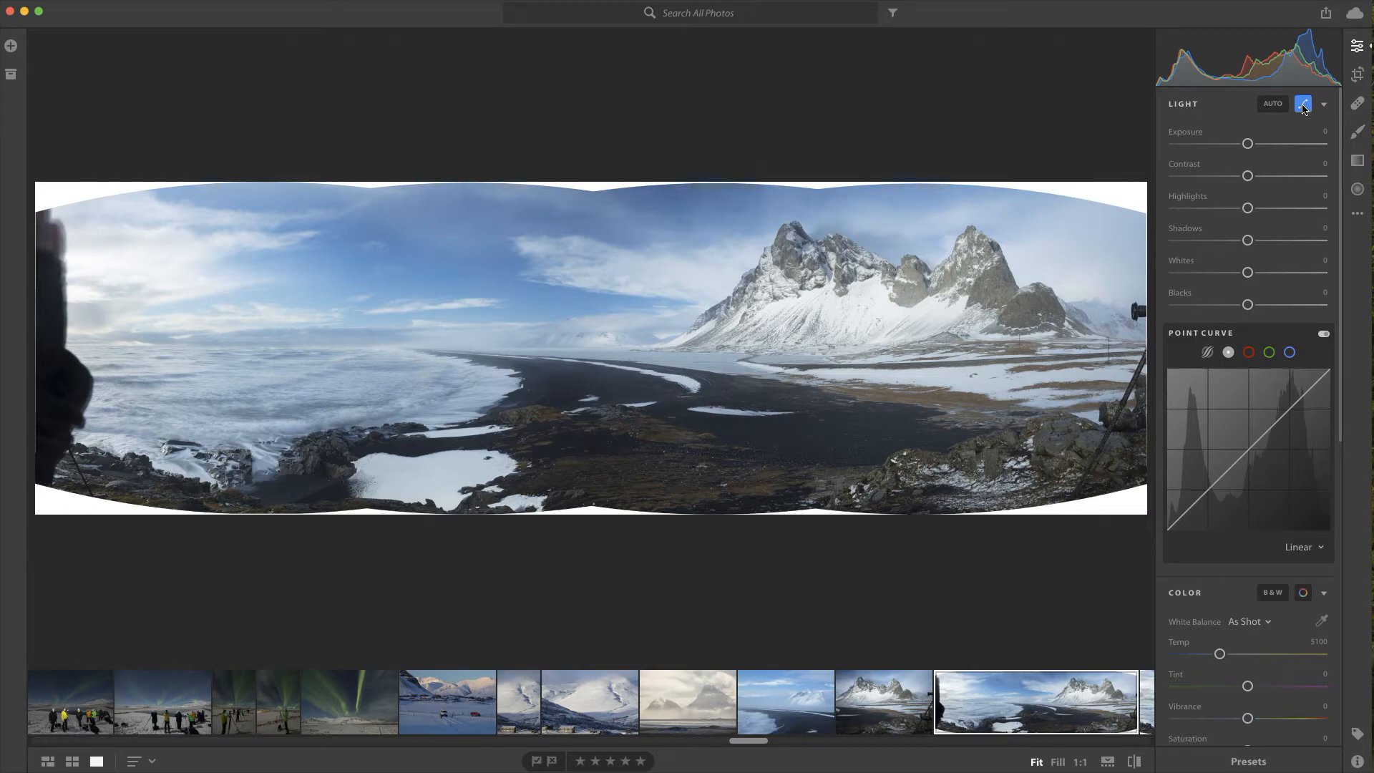
click(1303, 107)
Hide the histogram above the edit controls and show it again
click(1359, 218)
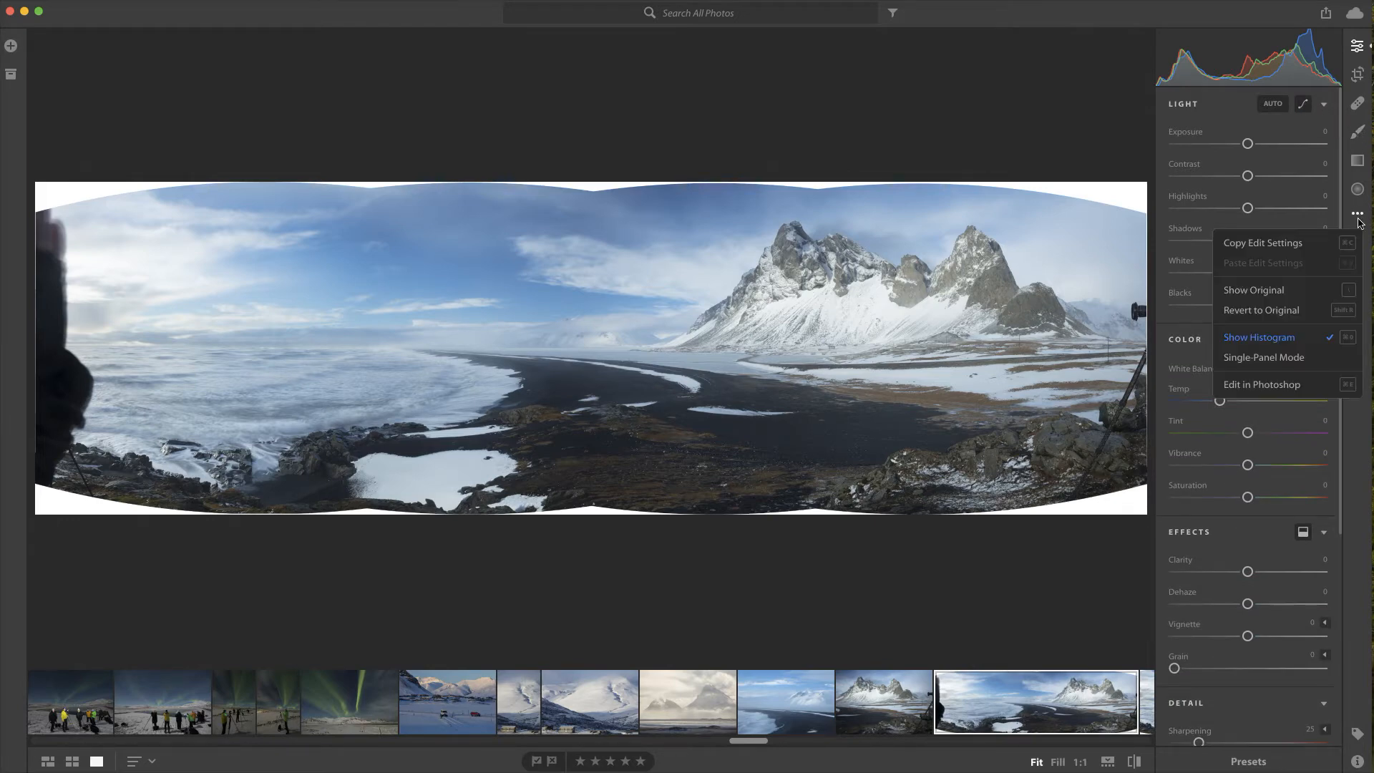
click(1282, 342)
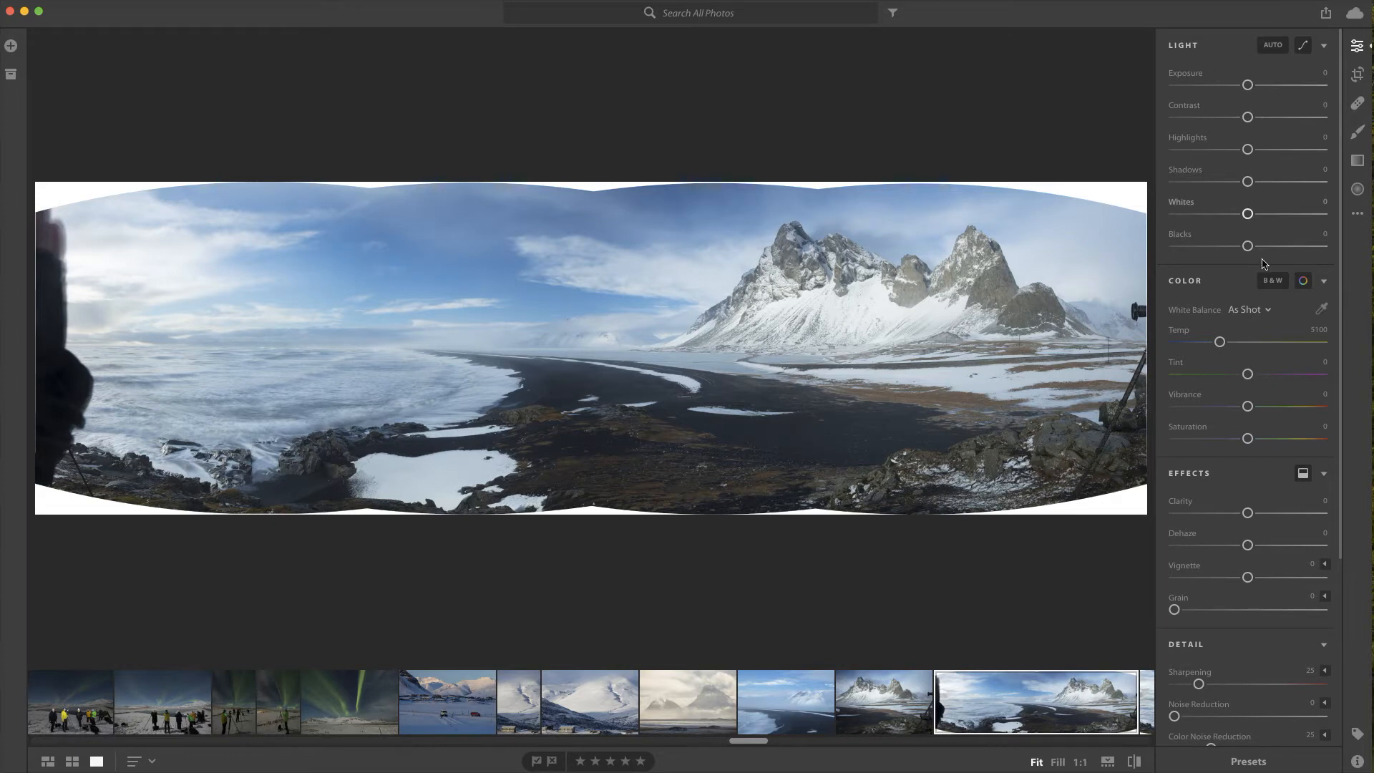
click(1358, 217)
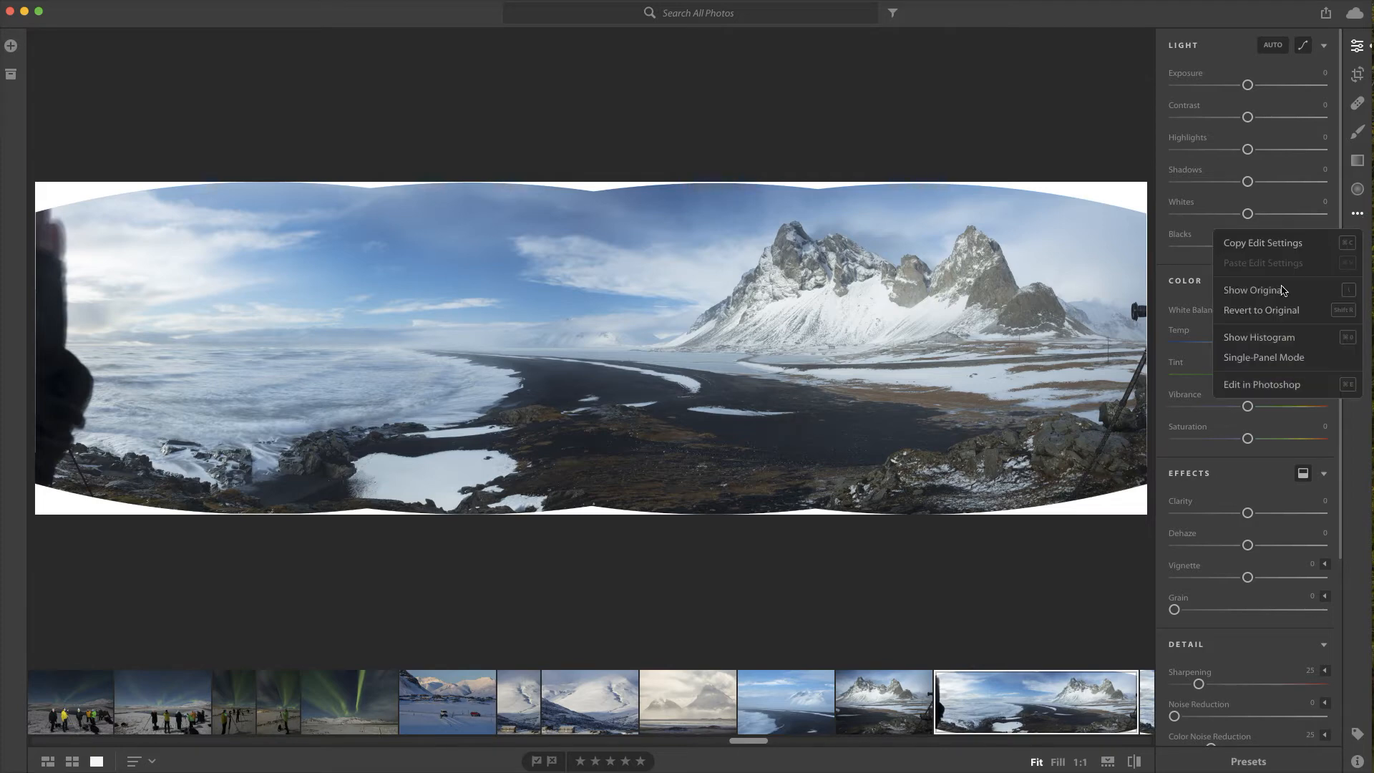
click(1263, 343)
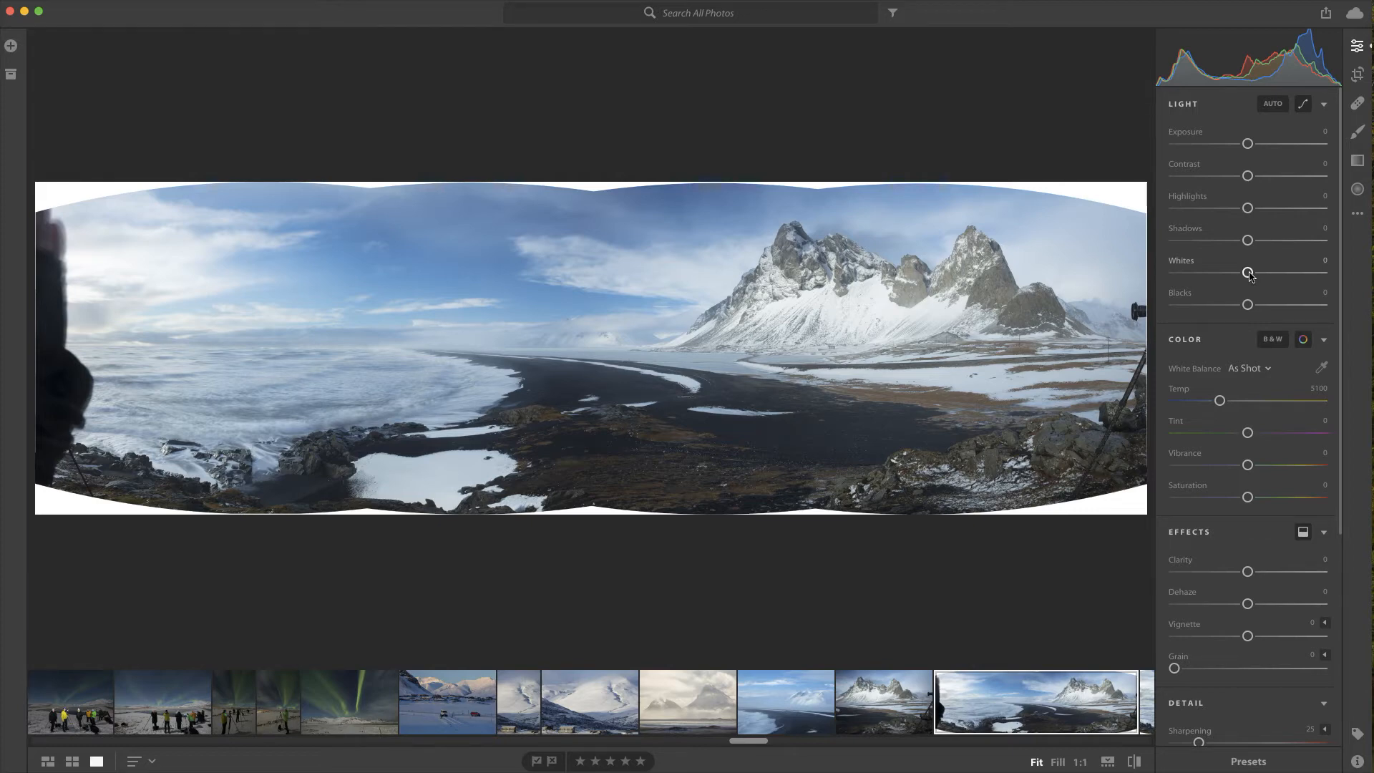
Adjust the panorama's tones by setting Whites to +14, Blacks to -6 and Shadows to +5
key(alt)
drag(1249, 274, 1245, 309)
key(alt)
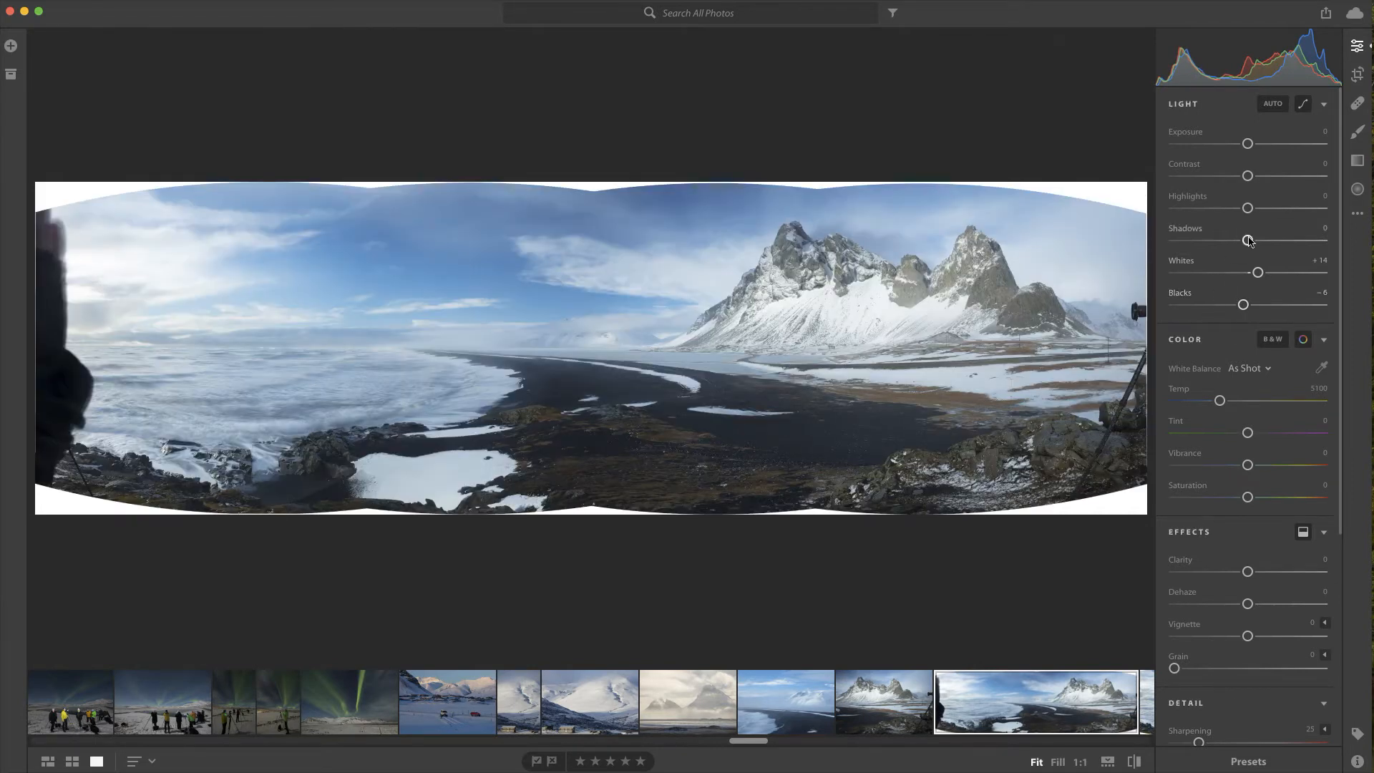
drag(1249, 241, 1253, 244)
Examine the panorama's Color, Effects, Detail, Optics and Geometry settings
scroll(1257, 438, down, 3)
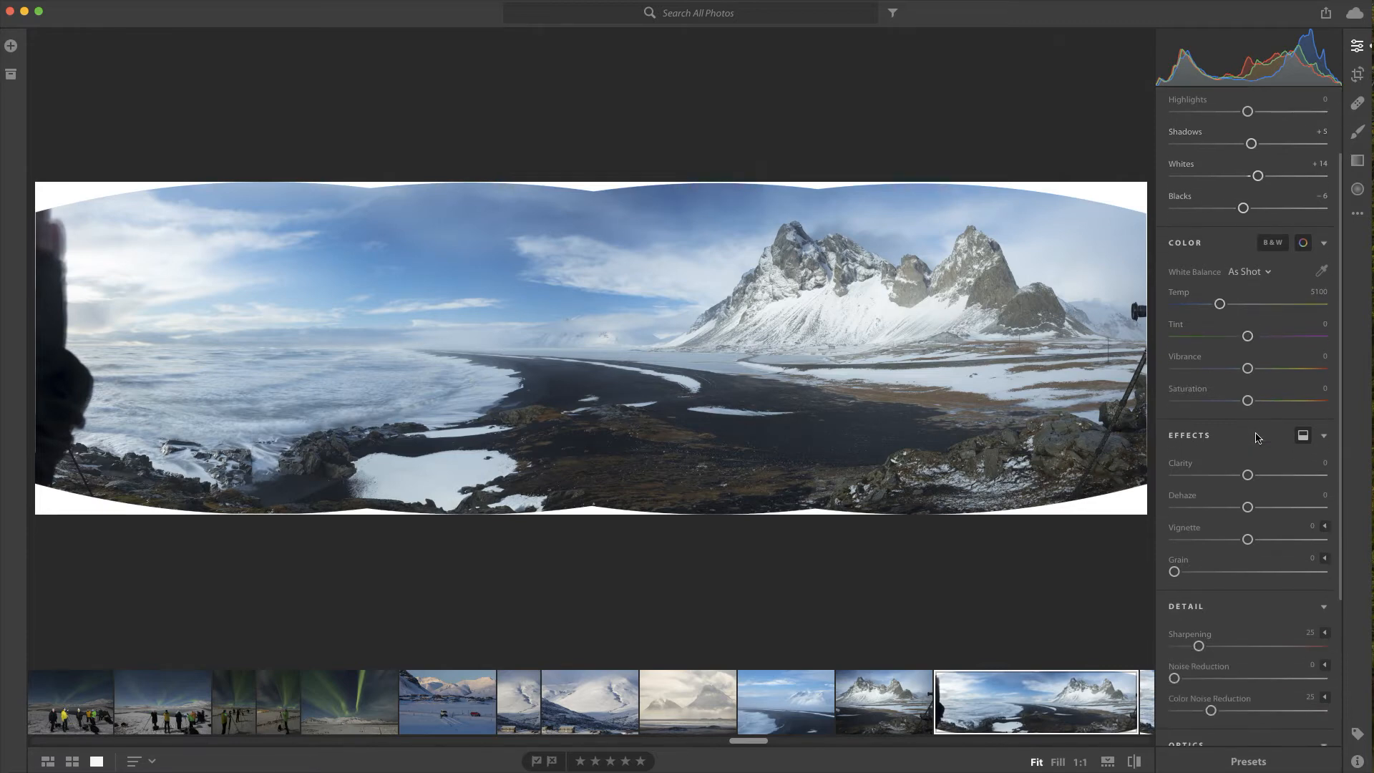
scroll(1257, 438, down, 2)
scroll(1257, 438, down, 1)
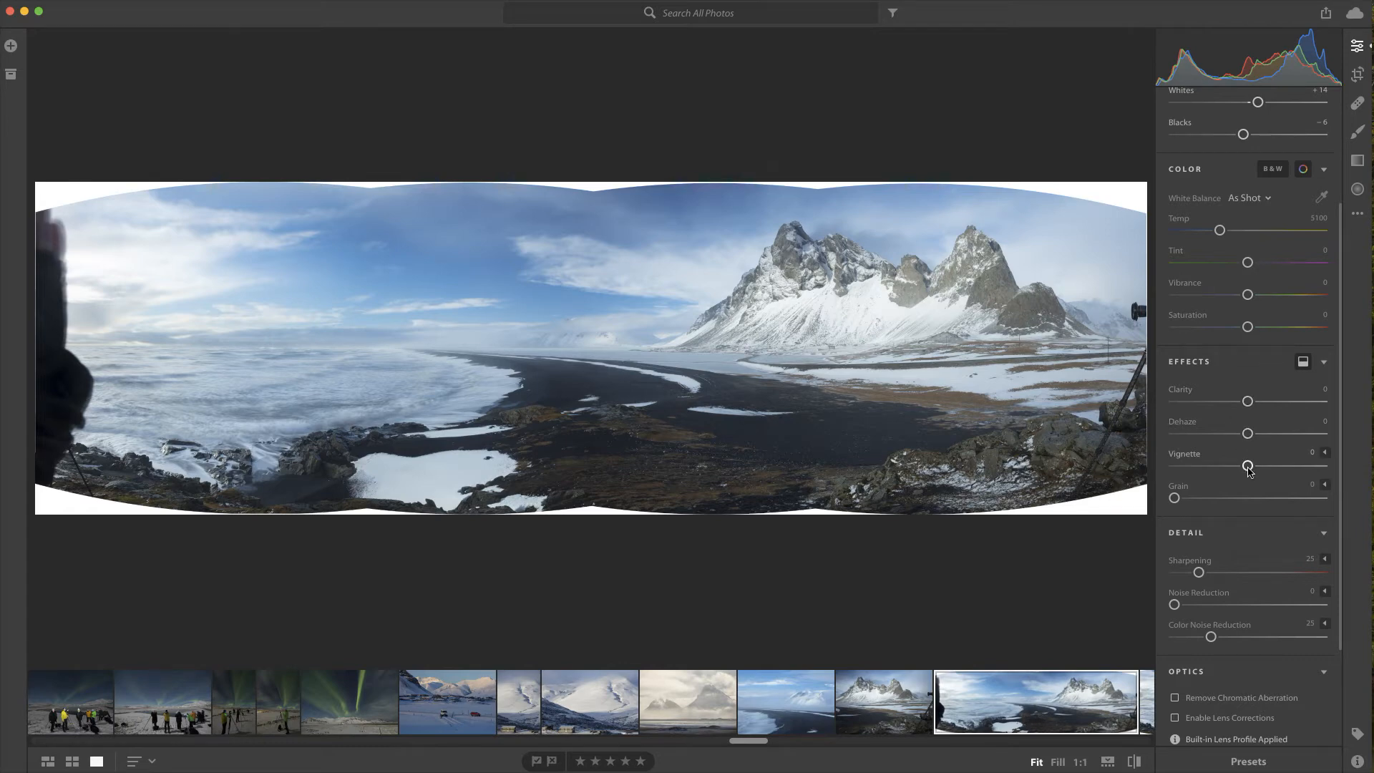
scroll(1246, 490, down, 2)
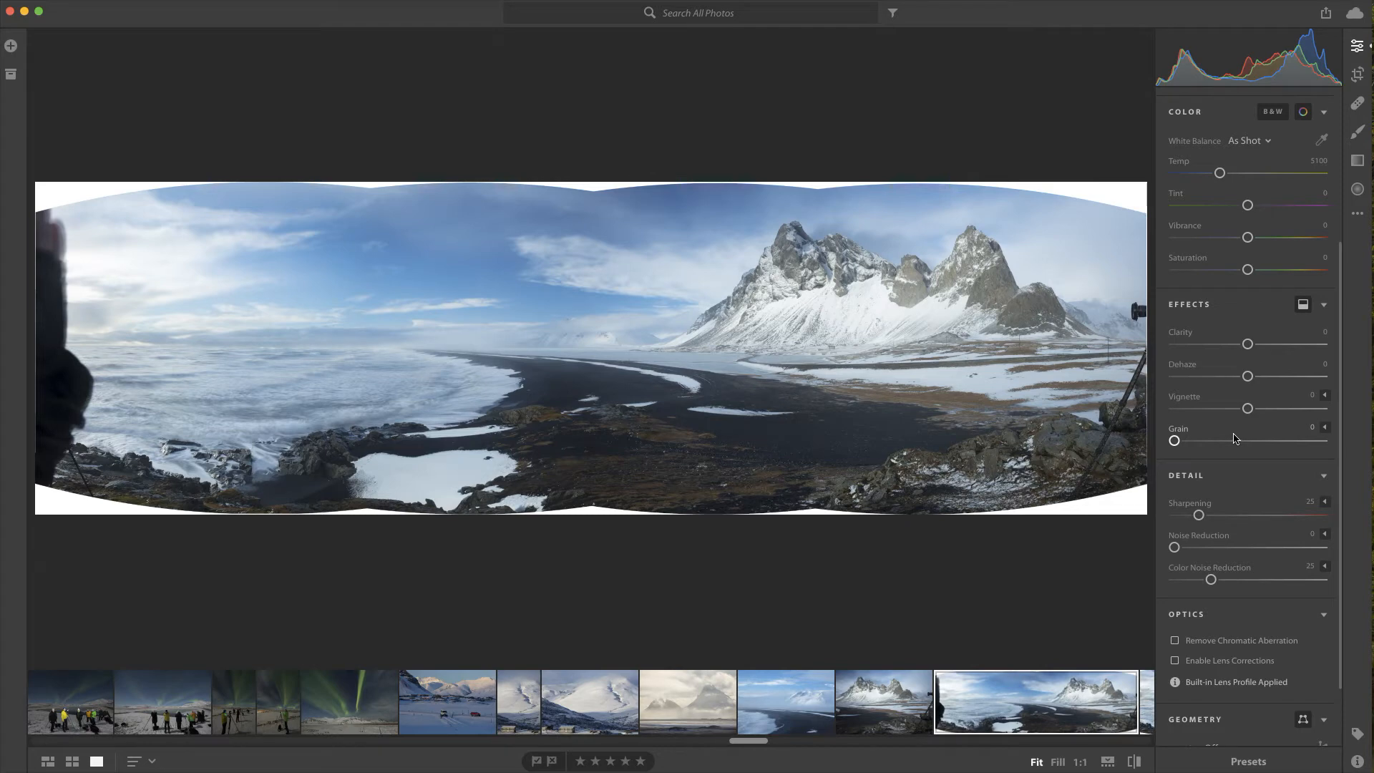
scroll(1241, 458, down, 2)
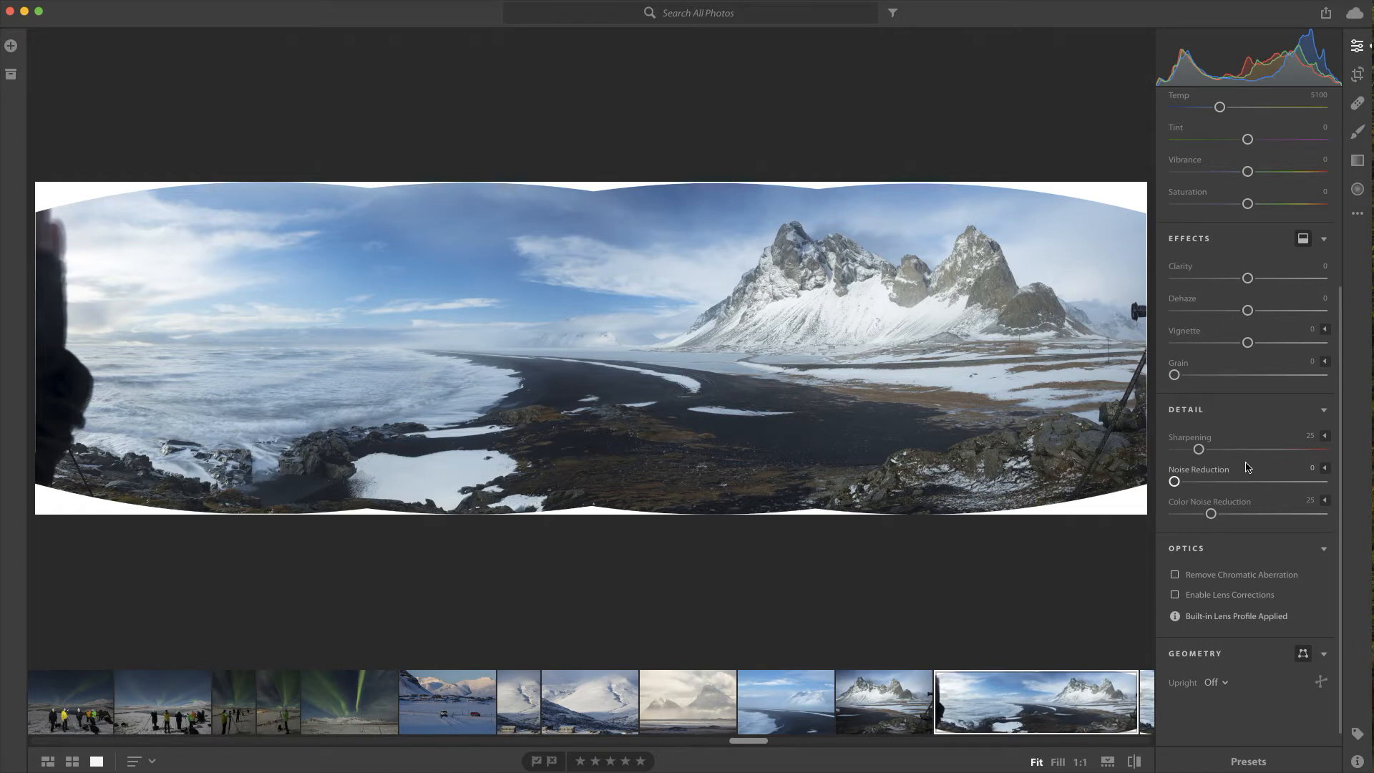
Crop the panorama on all four sides to cut off the dark figure, the tripod and most of the curved white border
click(1360, 75)
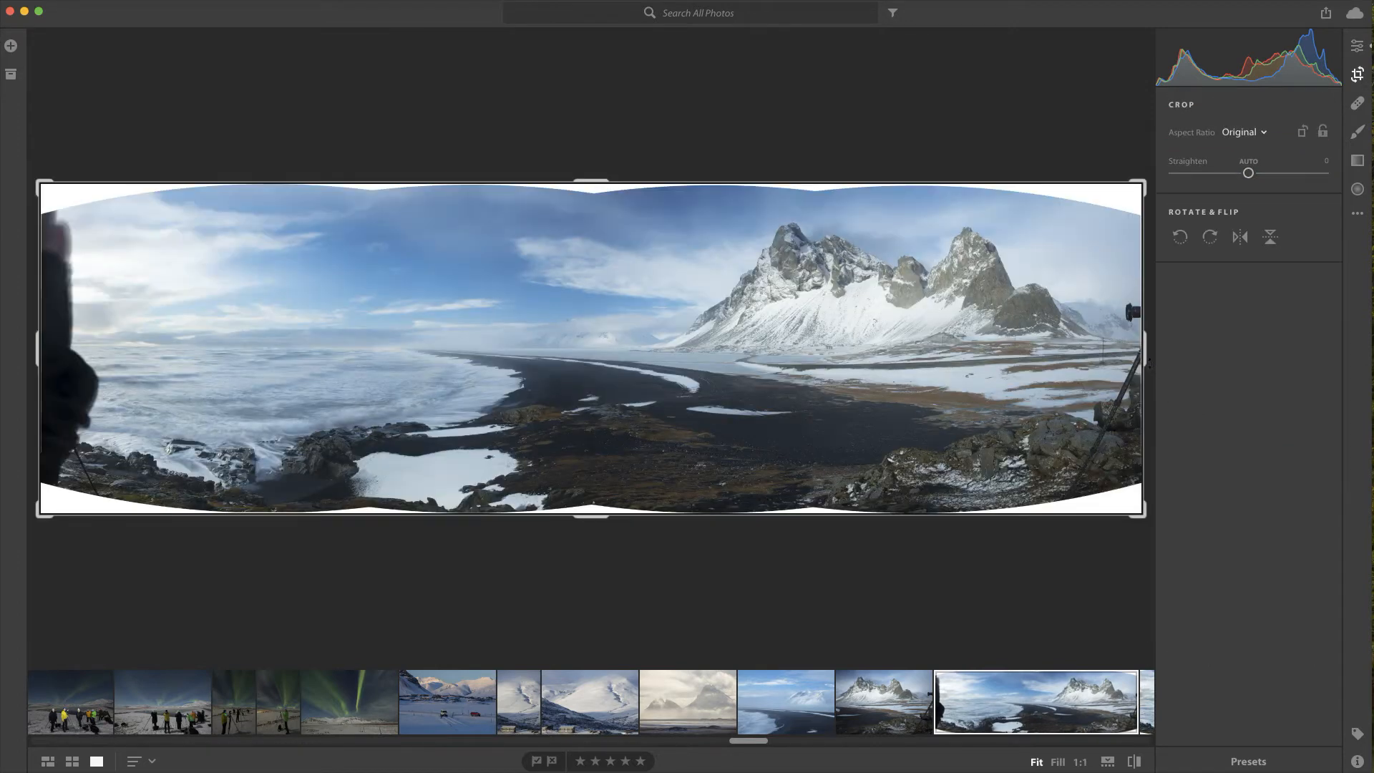
drag(1144, 346, 1107, 349)
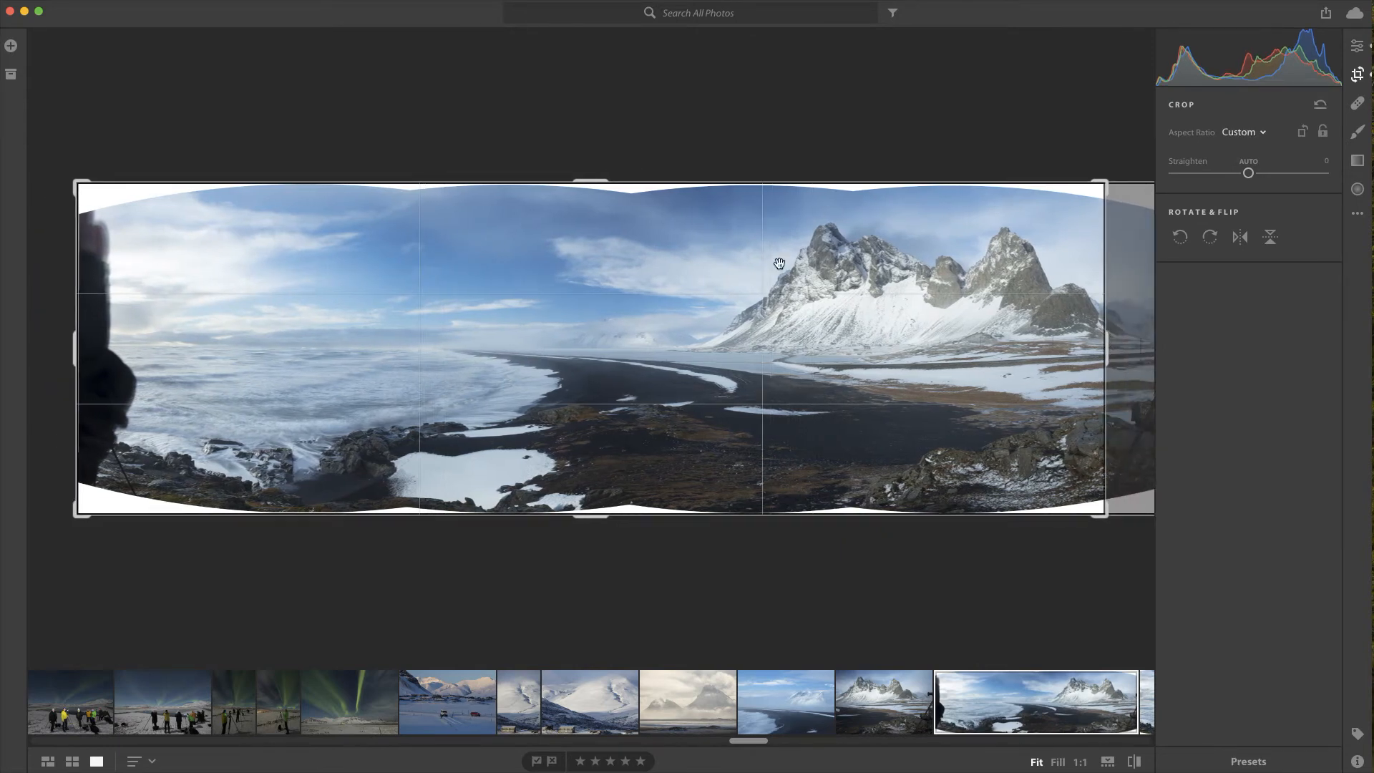
drag(590, 183, 589, 190)
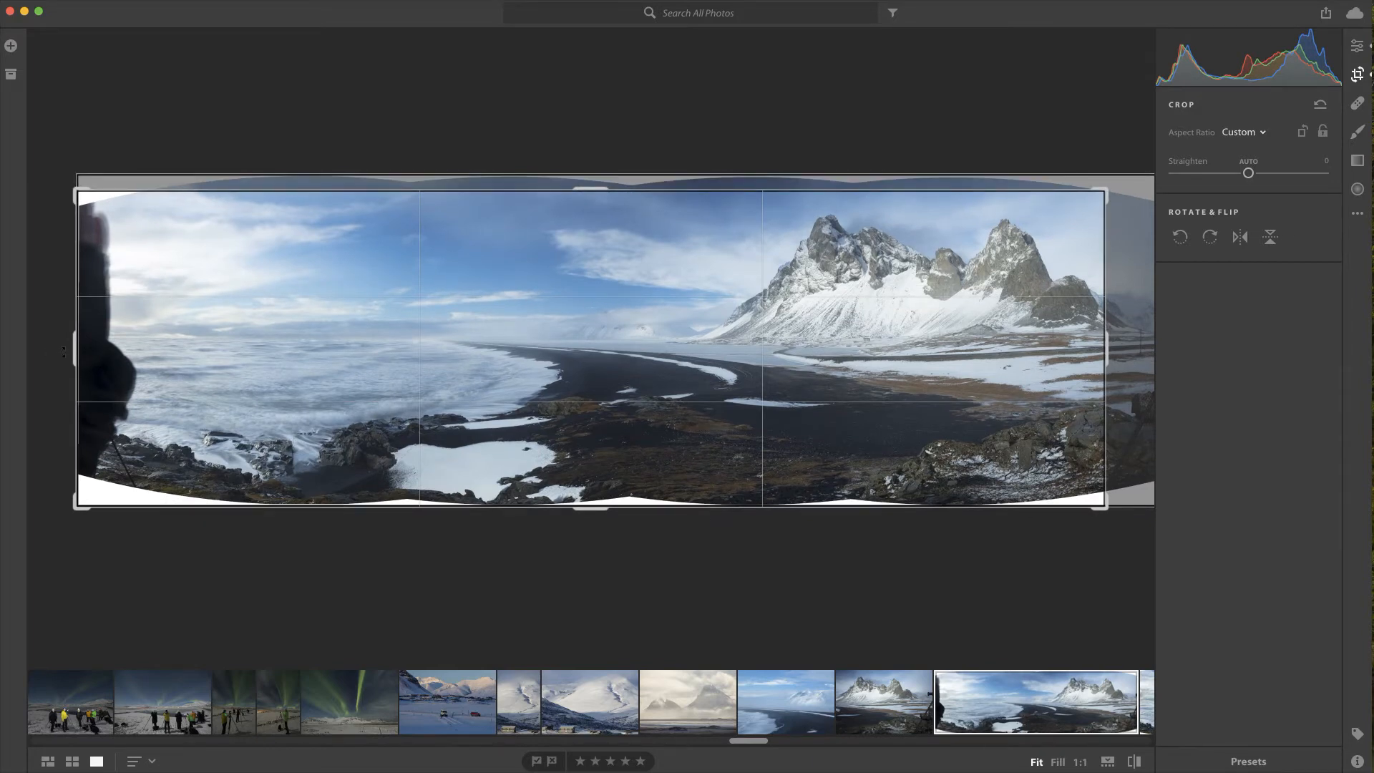
drag(76, 348, 143, 349)
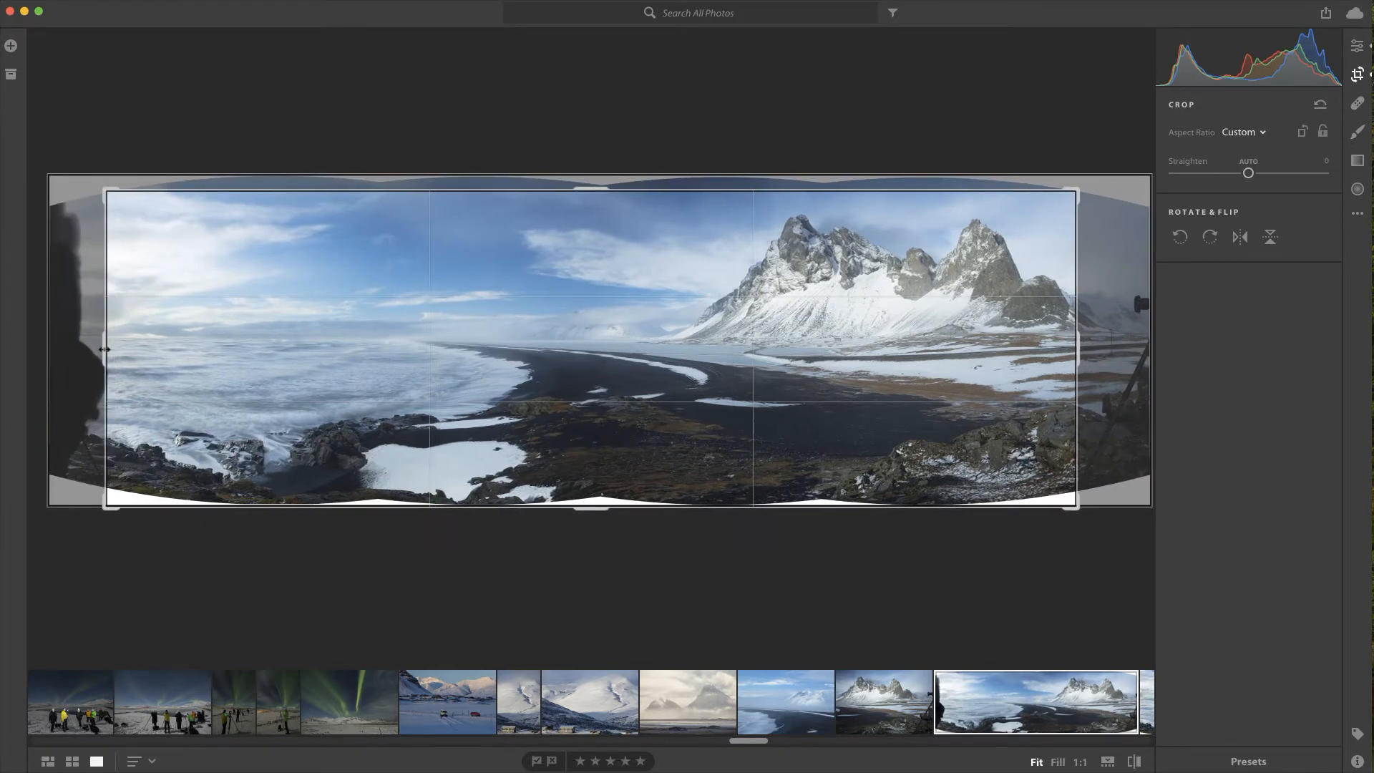
mouse_move(591, 507)
mouse_down()
mouse_move(592, 491)
mouse_move(592, 506)
mouse_up()
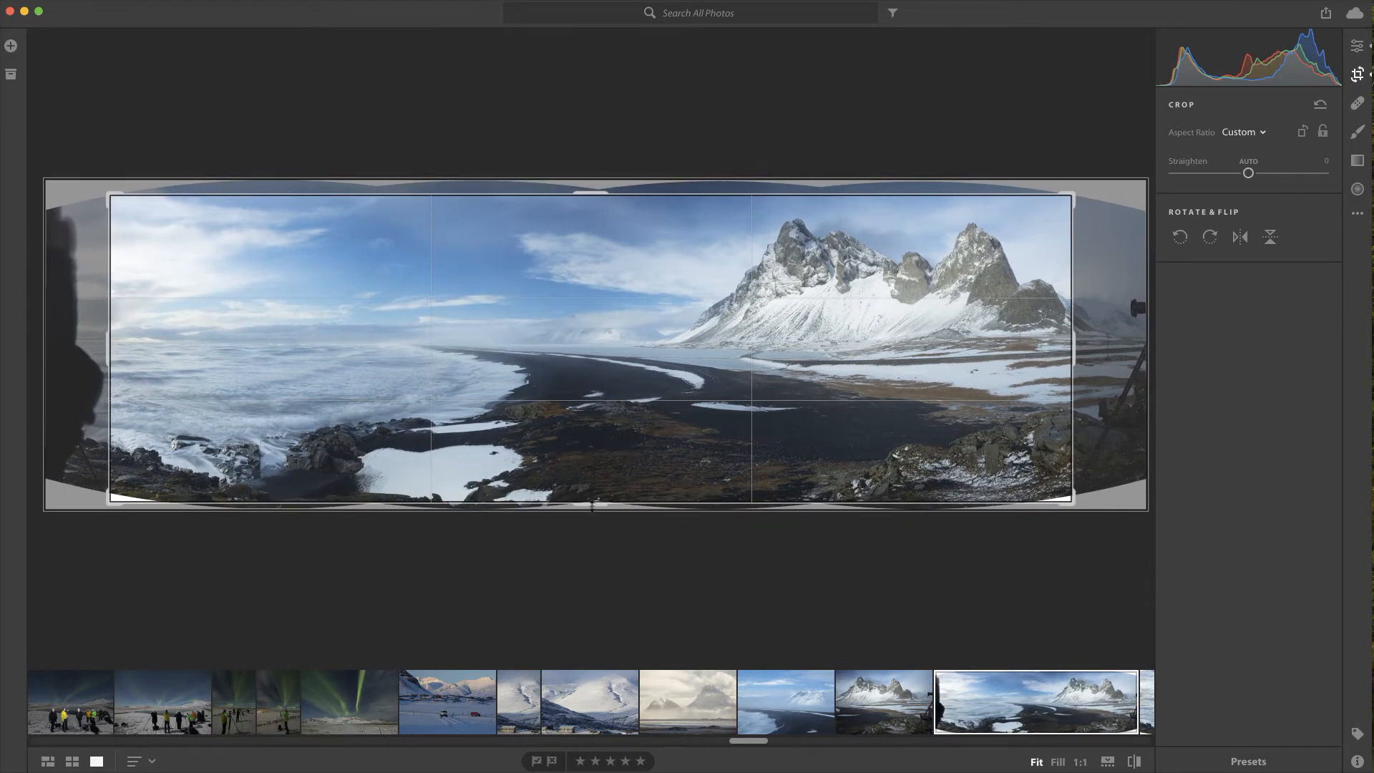
key(e)
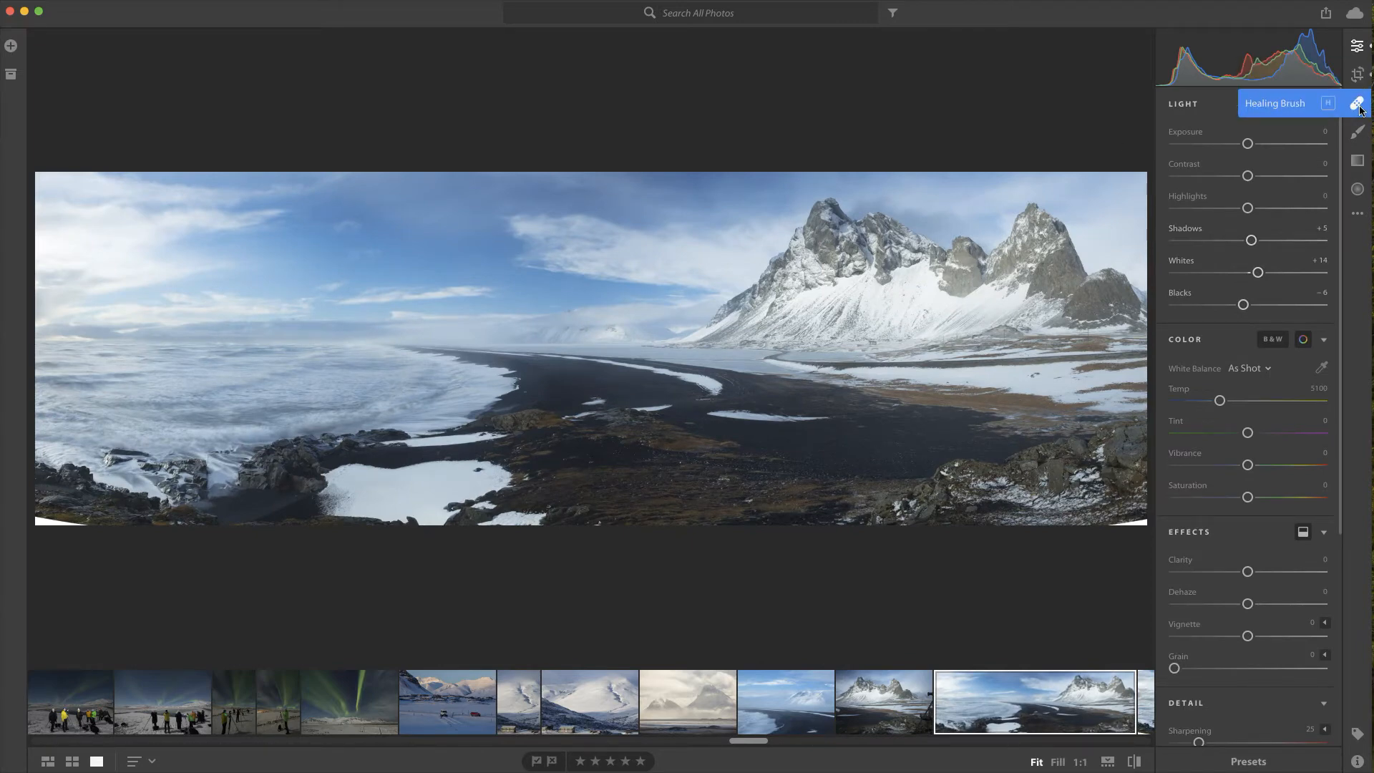
View the Healing Brush settings and its available modes
click(1357, 105)
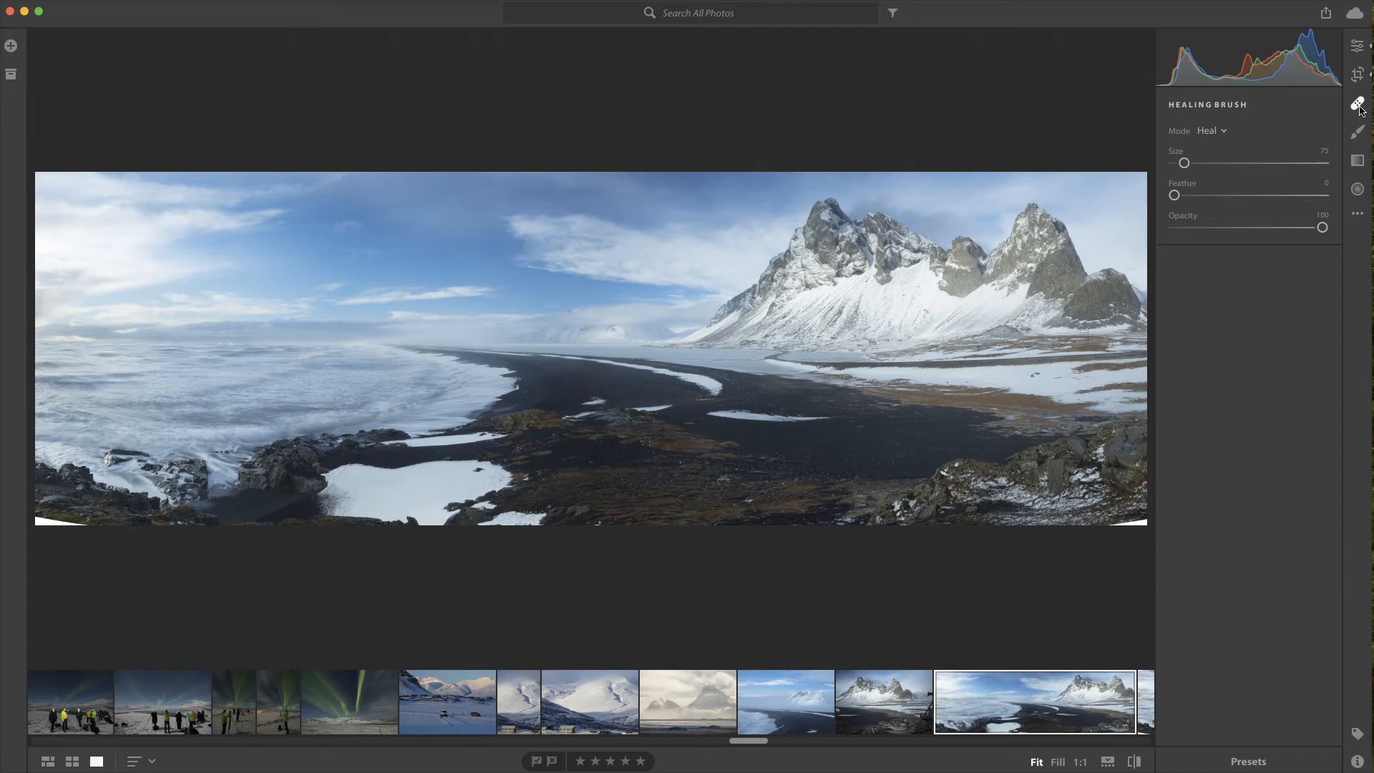
click(1225, 136)
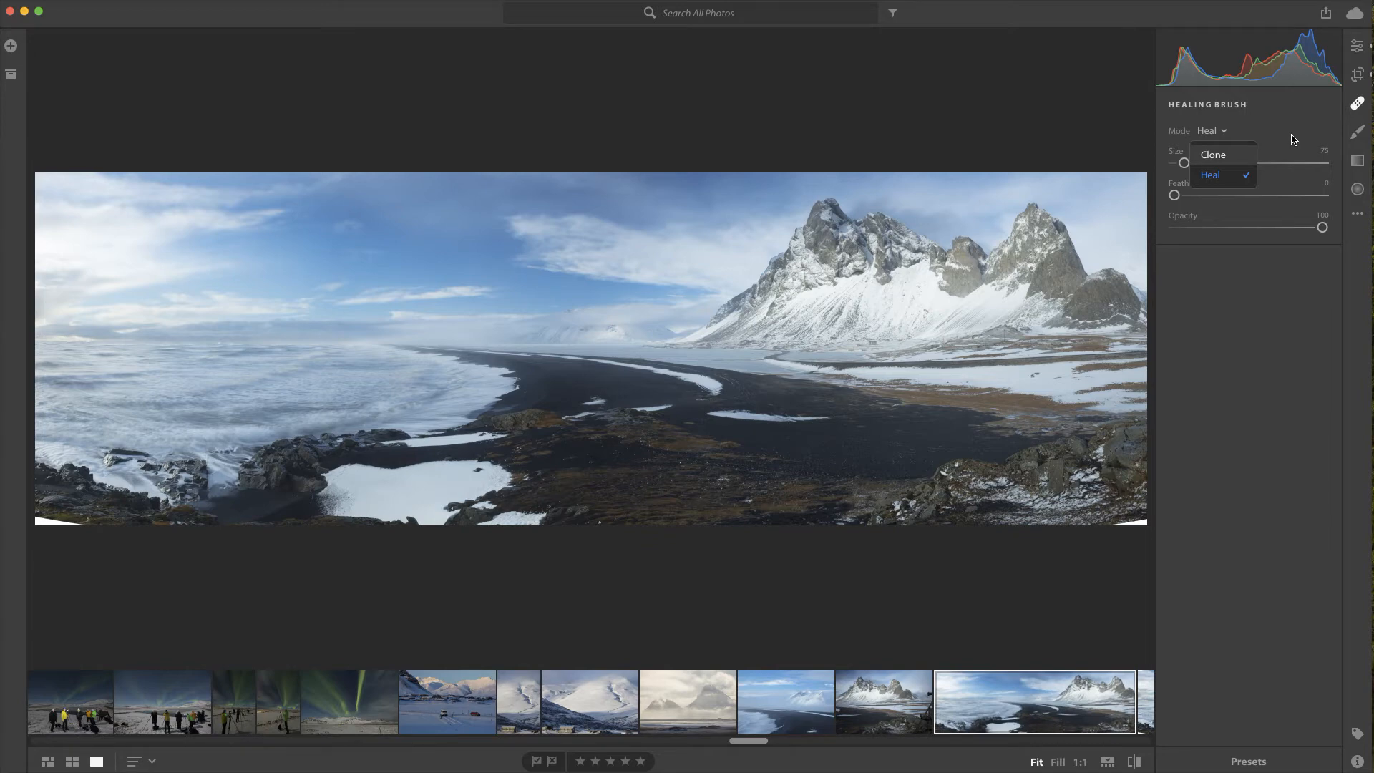
click(1352, 133)
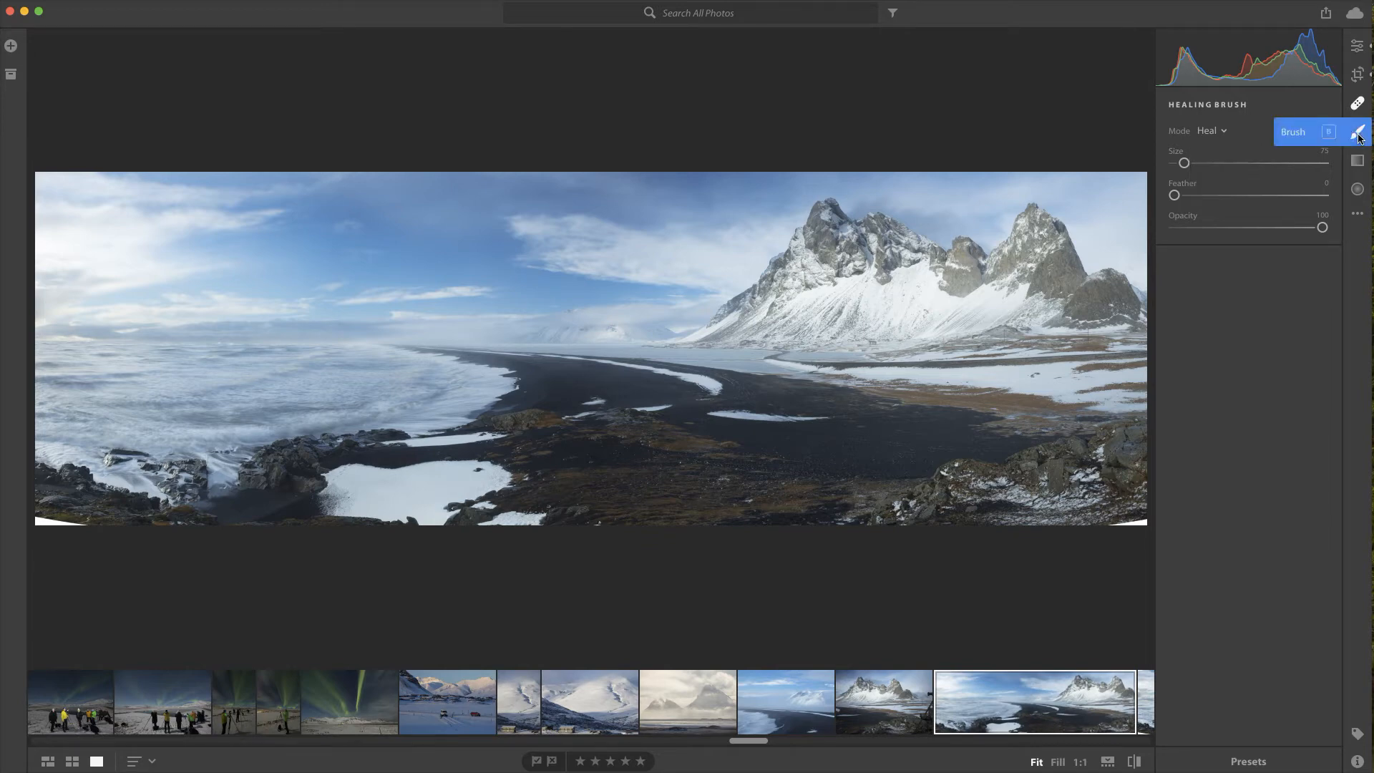
Paint a local brush adjustment over the sea with the mask overlay shown, and set its Whites to +30
click(1358, 133)
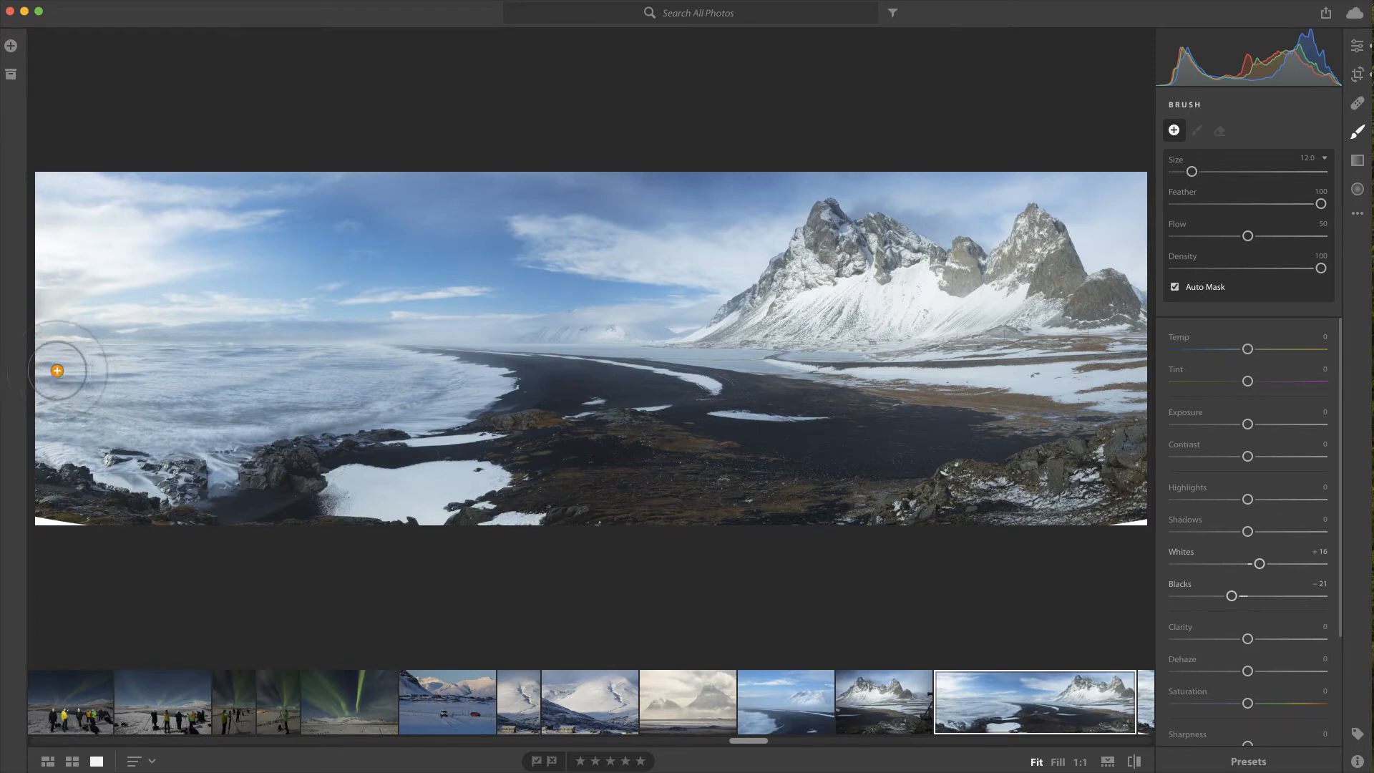
mouse_move(56, 371)
mouse_down()
mouse_move(212, 362)
mouse_move(454, 390)
mouse_move(78, 418)
mouse_move(61, 390)
mouse_move(206, 383)
mouse_up()
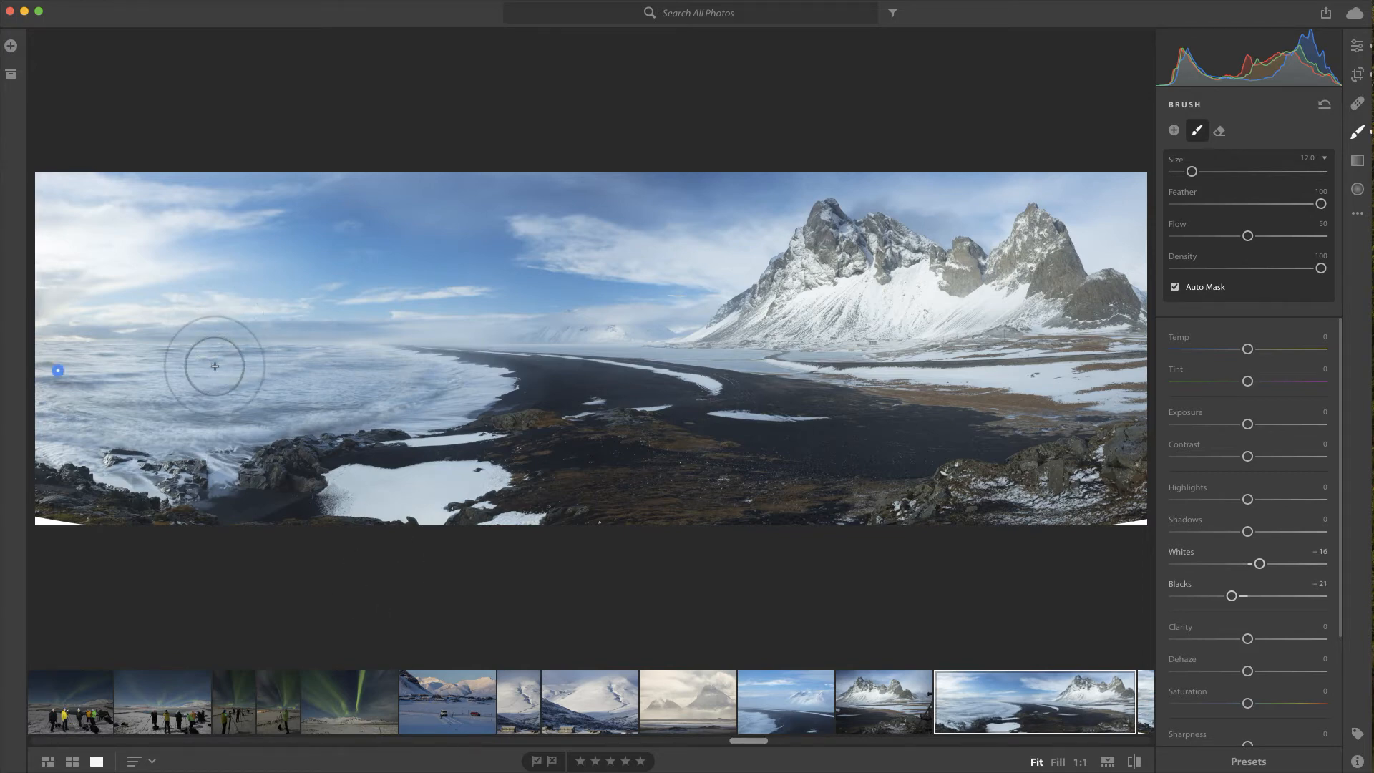
key(o)
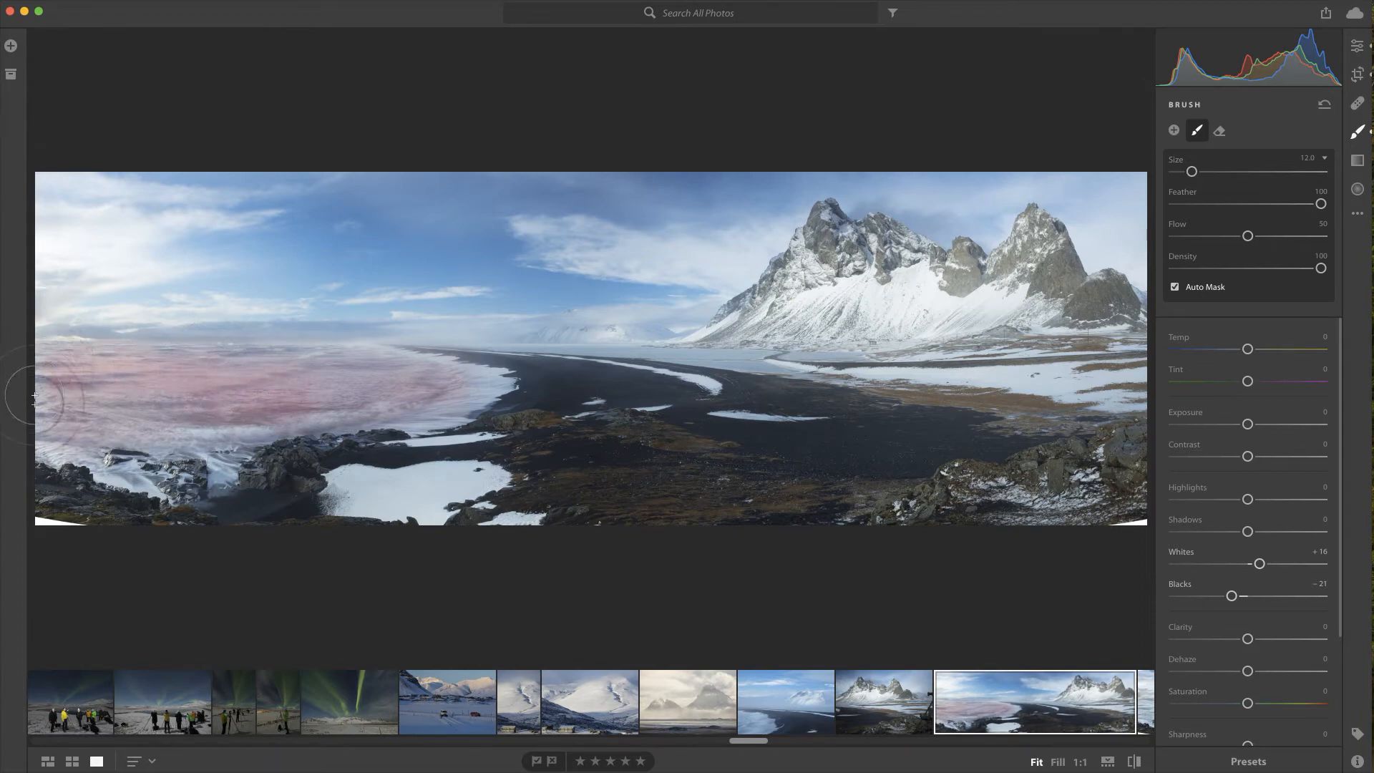
mouse_move(147, 443)
mouse_down()
mouse_move(450, 398)
mouse_move(357, 381)
mouse_move(11, 380)
mouse_move(22, 427)
mouse_move(76, 435)
mouse_up()
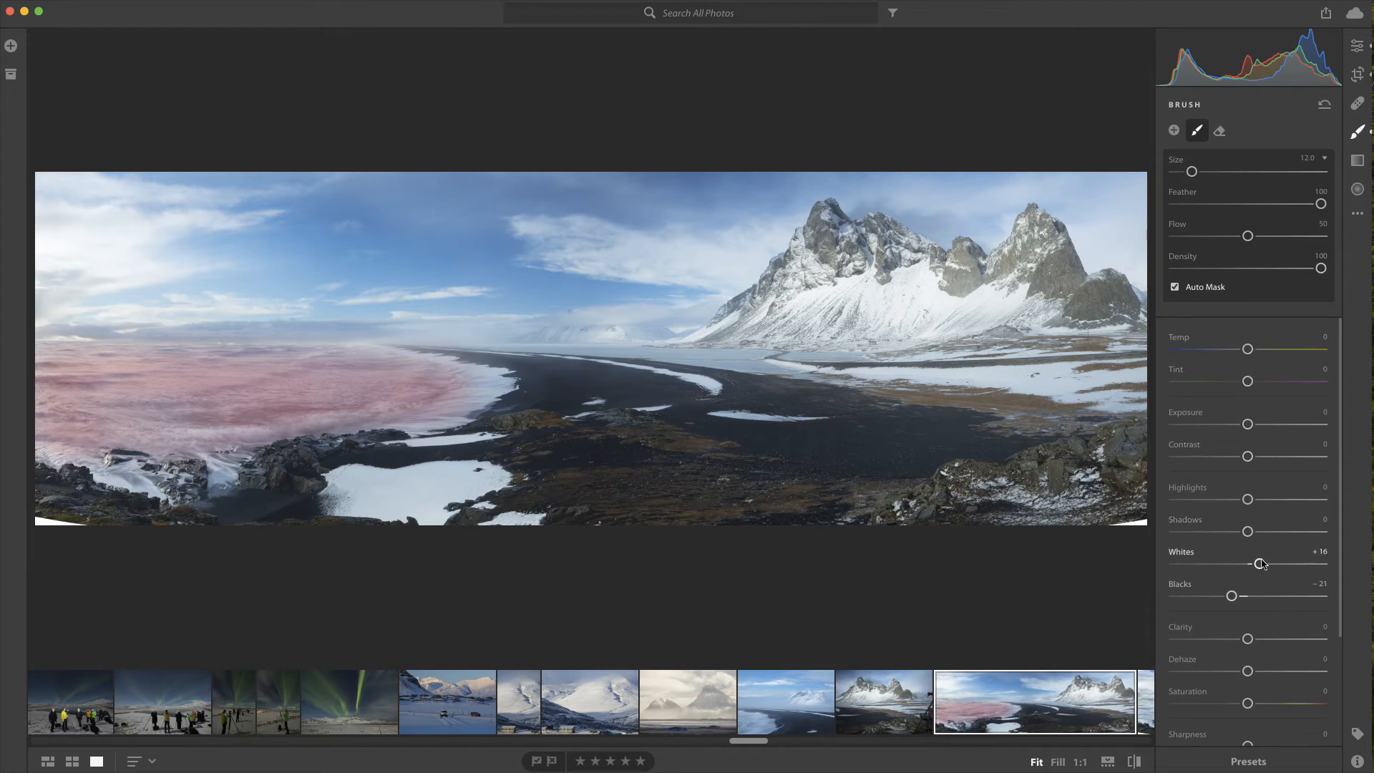
drag(1259, 563, 1270, 565)
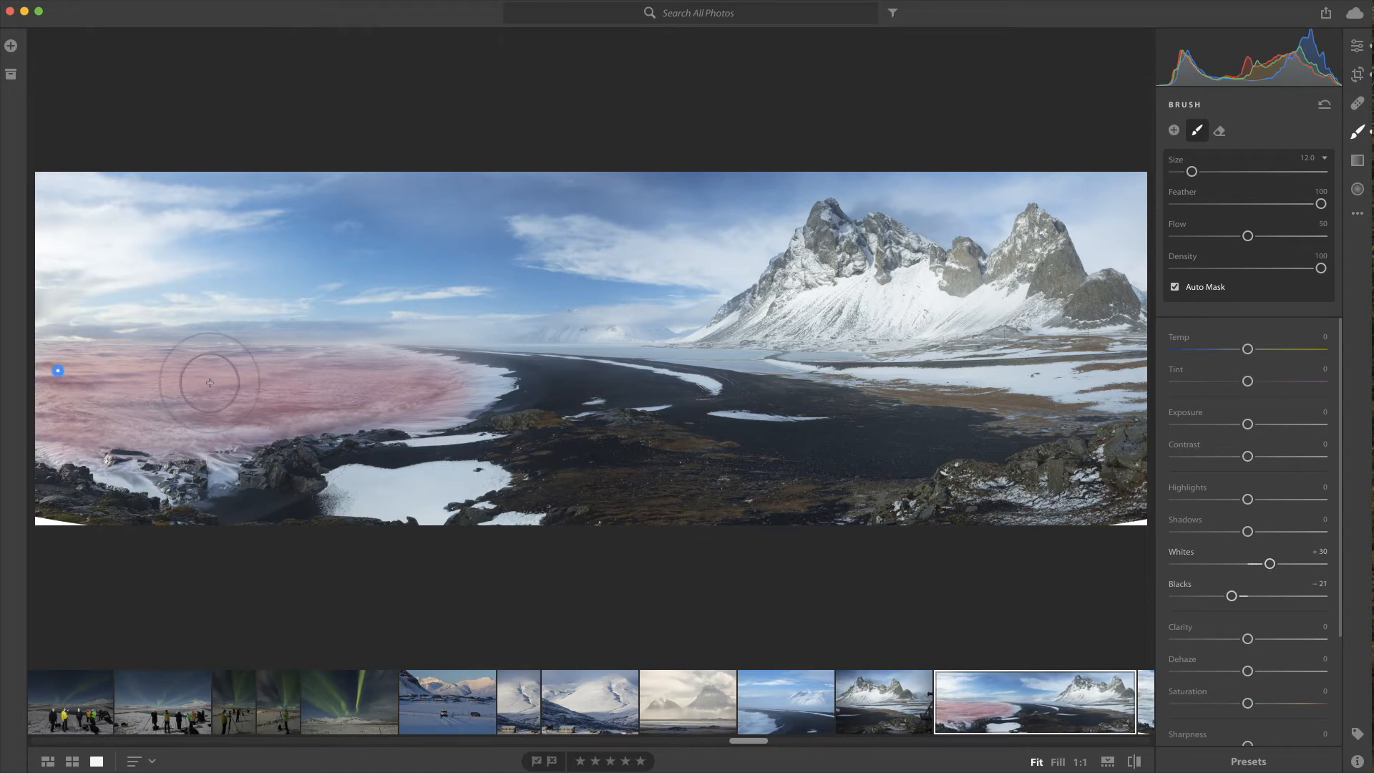
Hide the red mask overlay and set the sea brush adjustment's Blacks to -48
key(h)
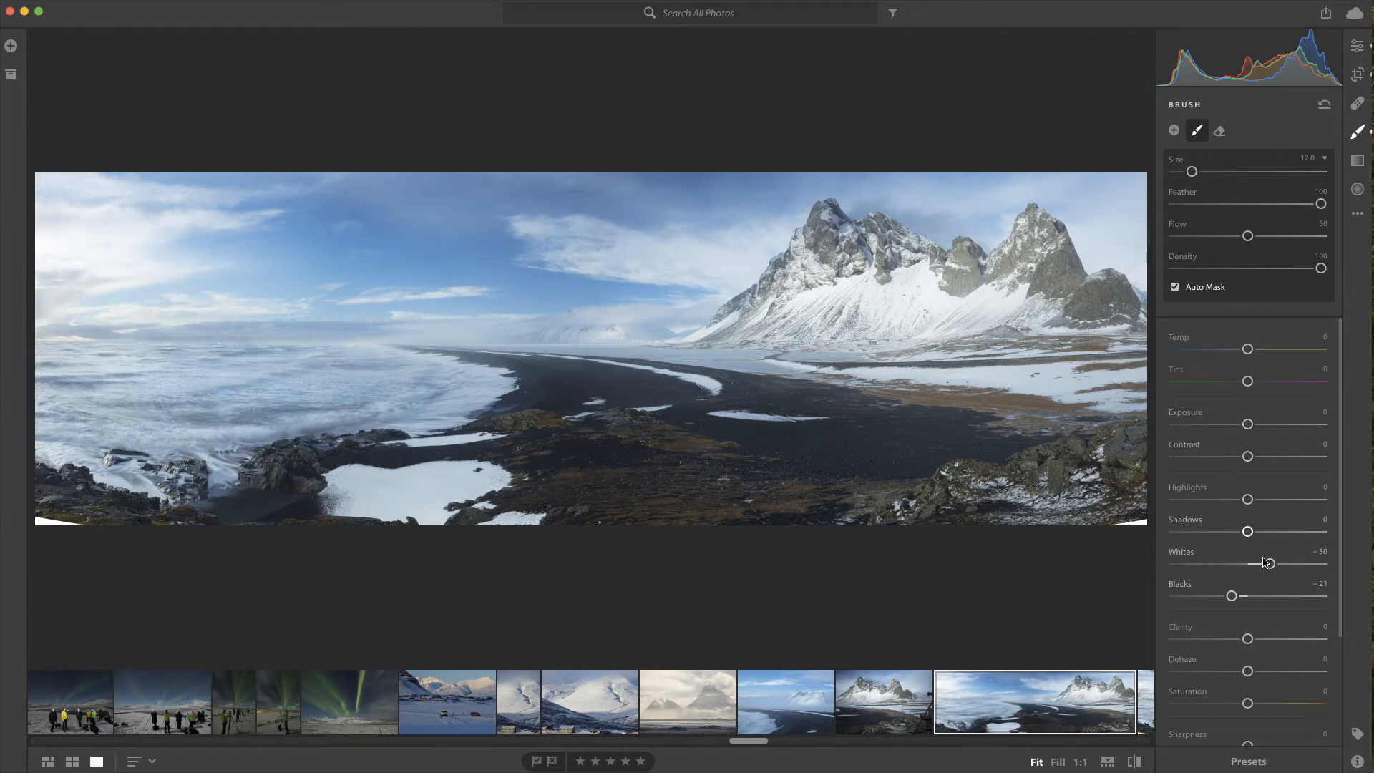
drag(1232, 596, 1214, 600)
scroll(1246, 505, down, 5)
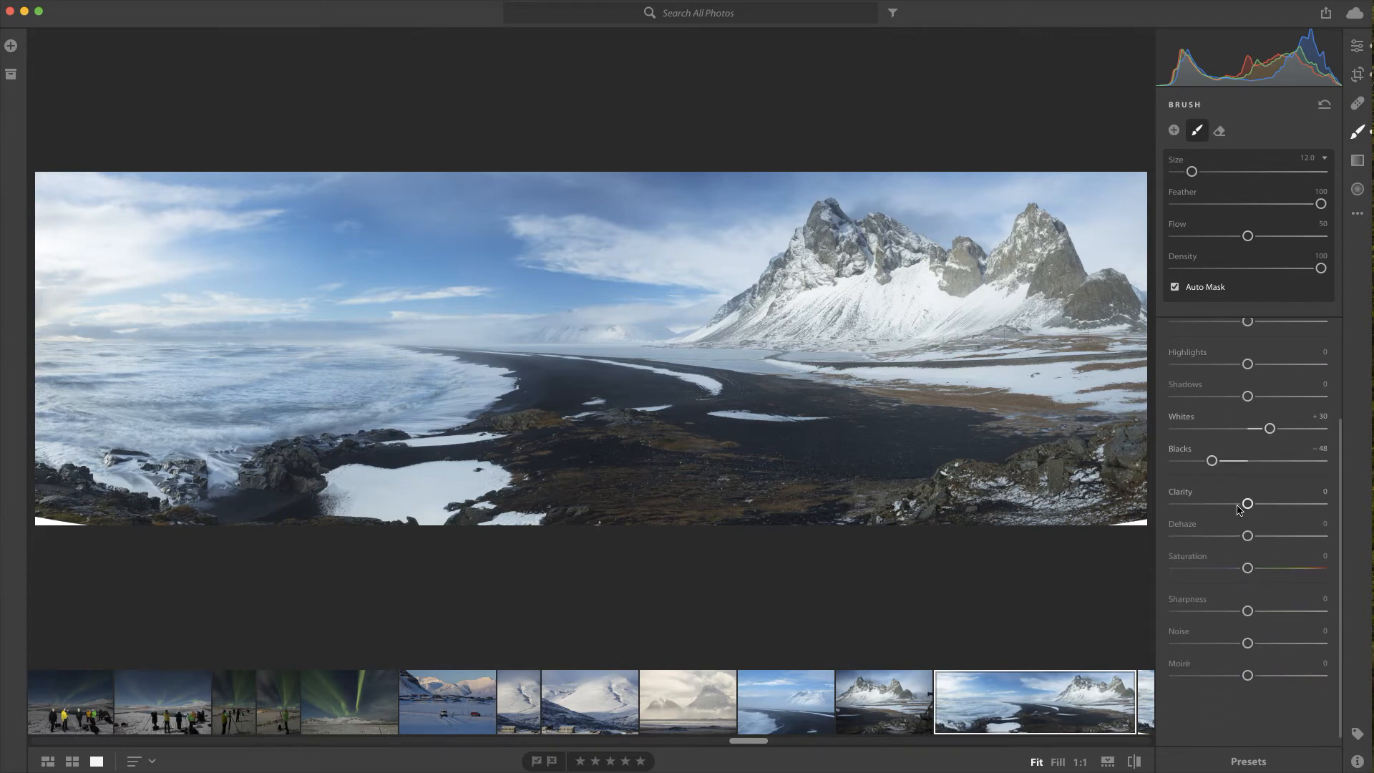
Add a linear gradient over the sky down to the horizon, with Blacks reset to 0 and Exposure set to -0.43
click(1358, 162)
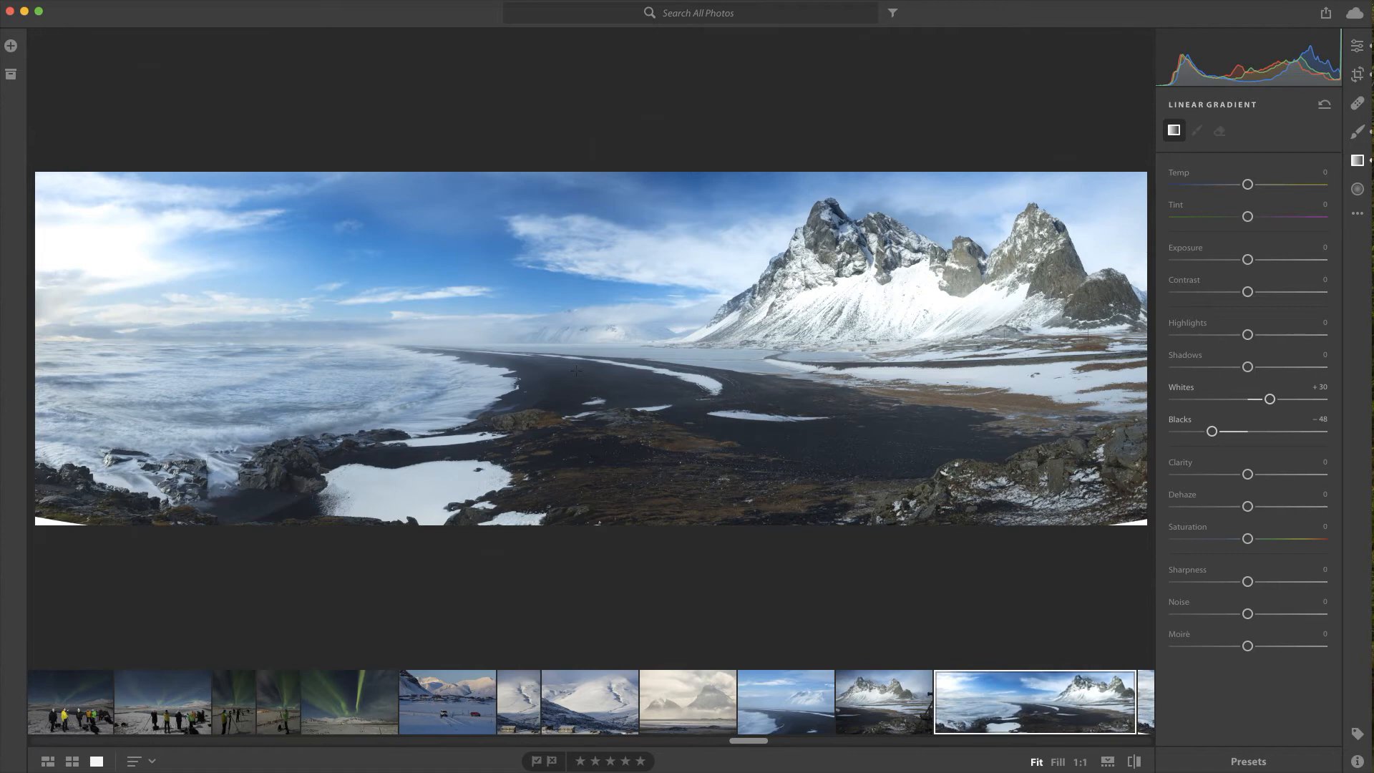
drag(583, 294, 631, 337)
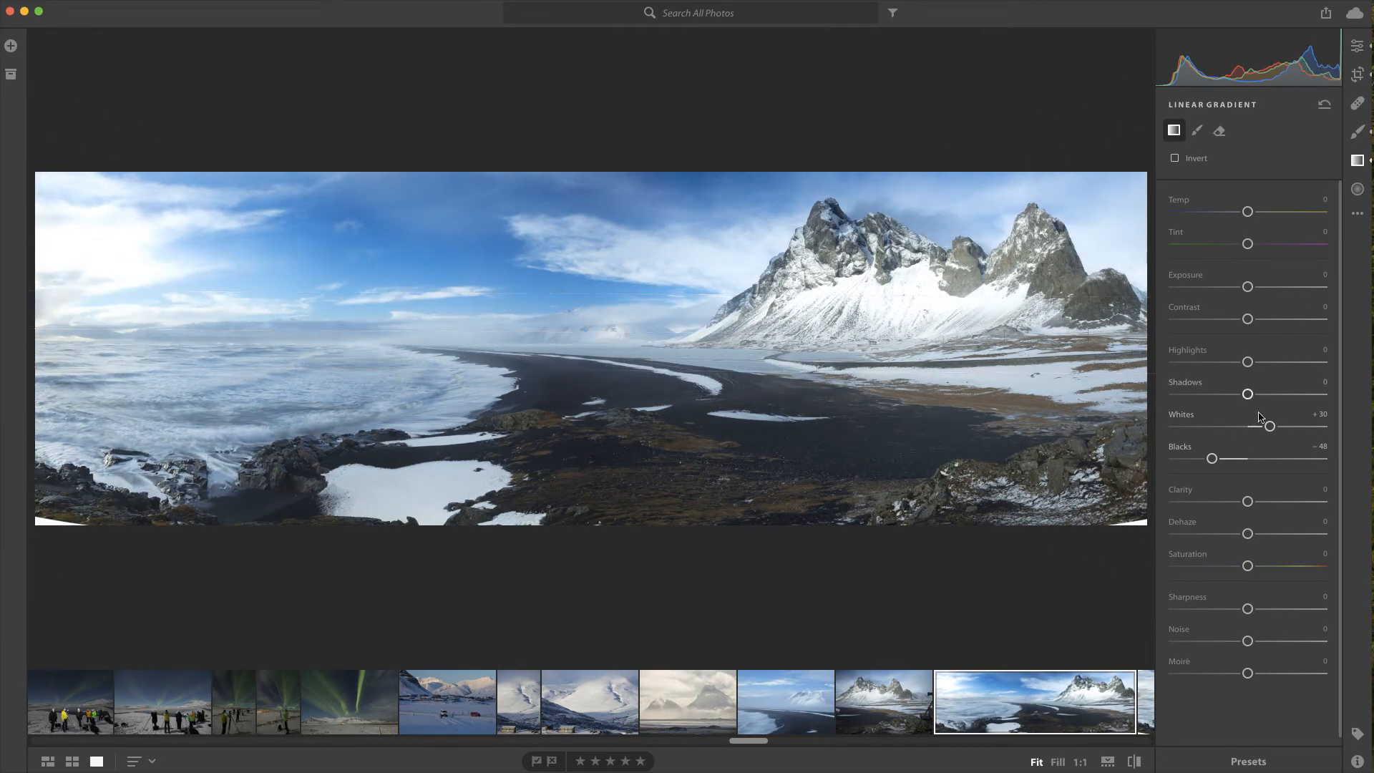
double_click(1215, 461)
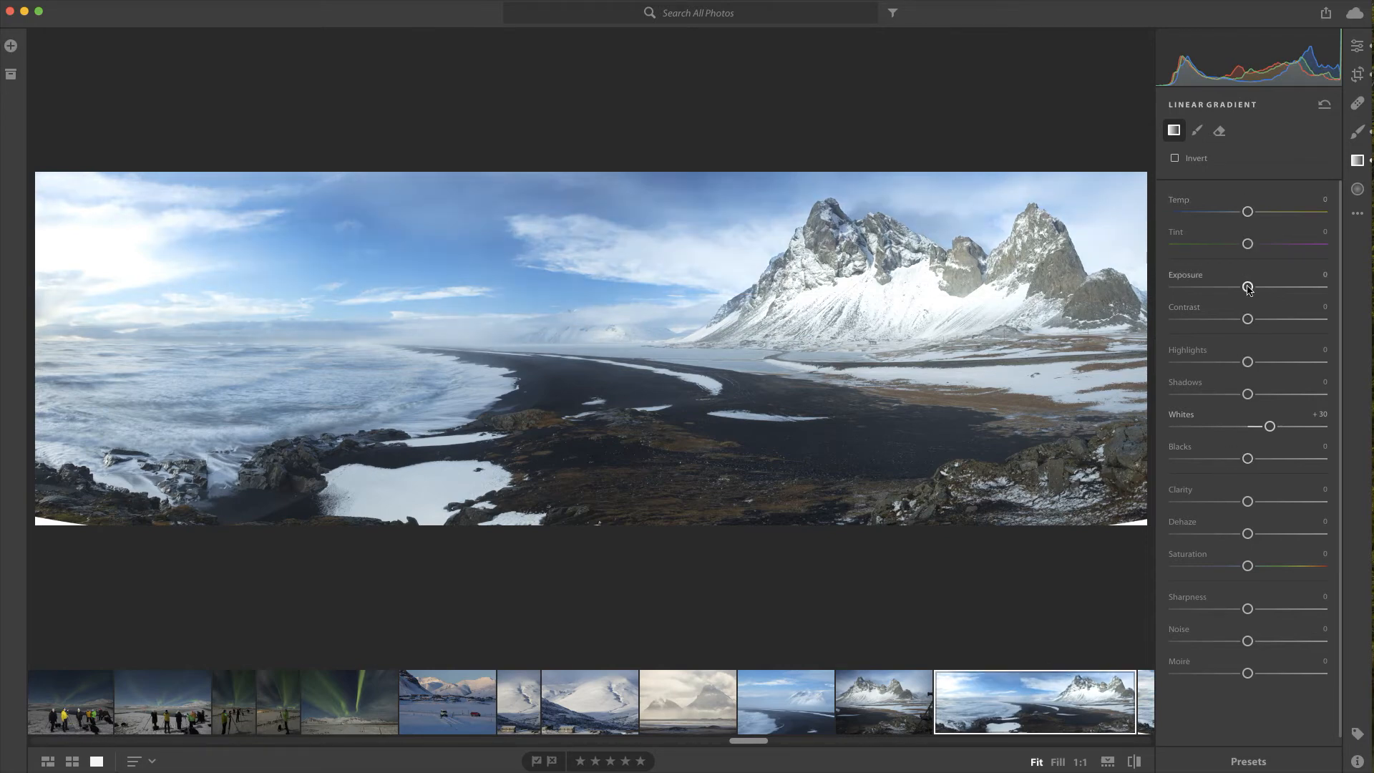
drag(1248, 287, 1246, 290)
drag(1245, 289, 1240, 289)
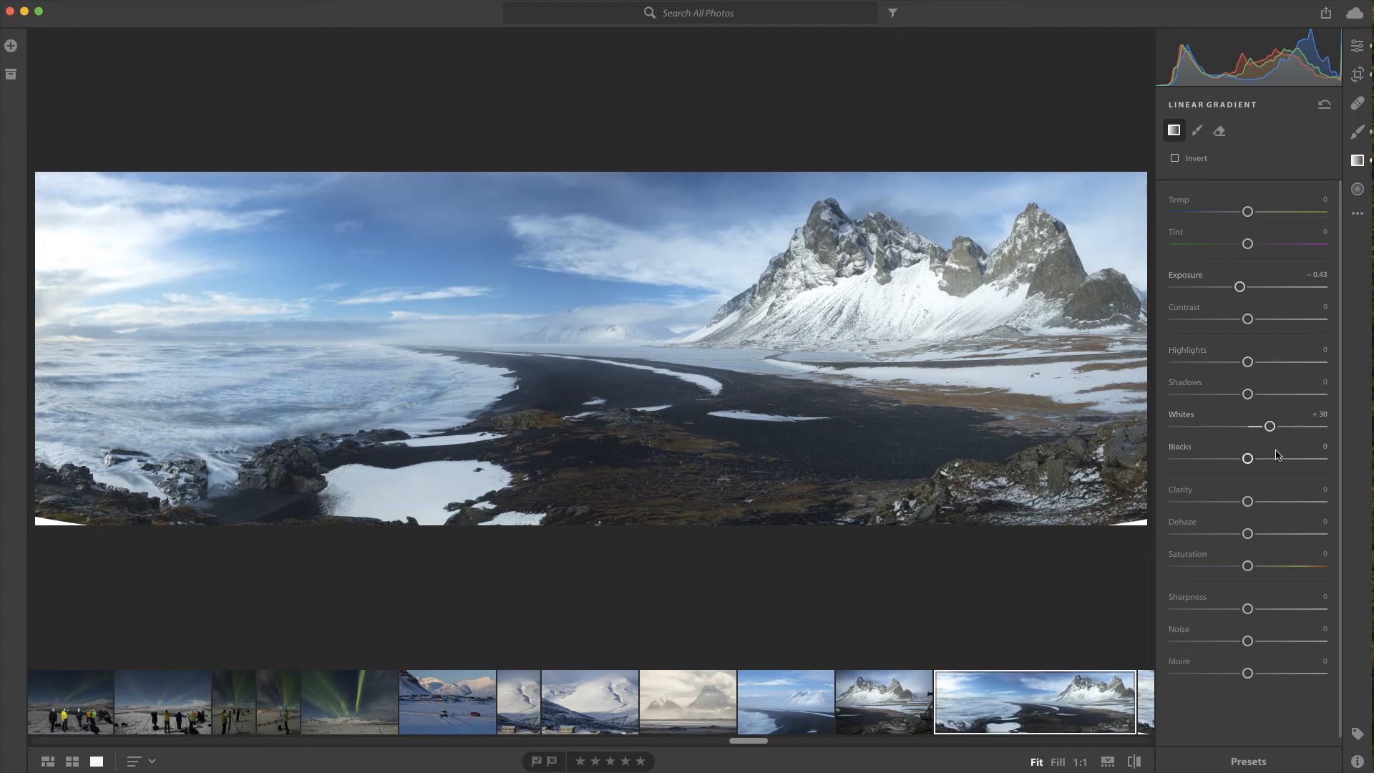
scroll(1279, 455, down, 1)
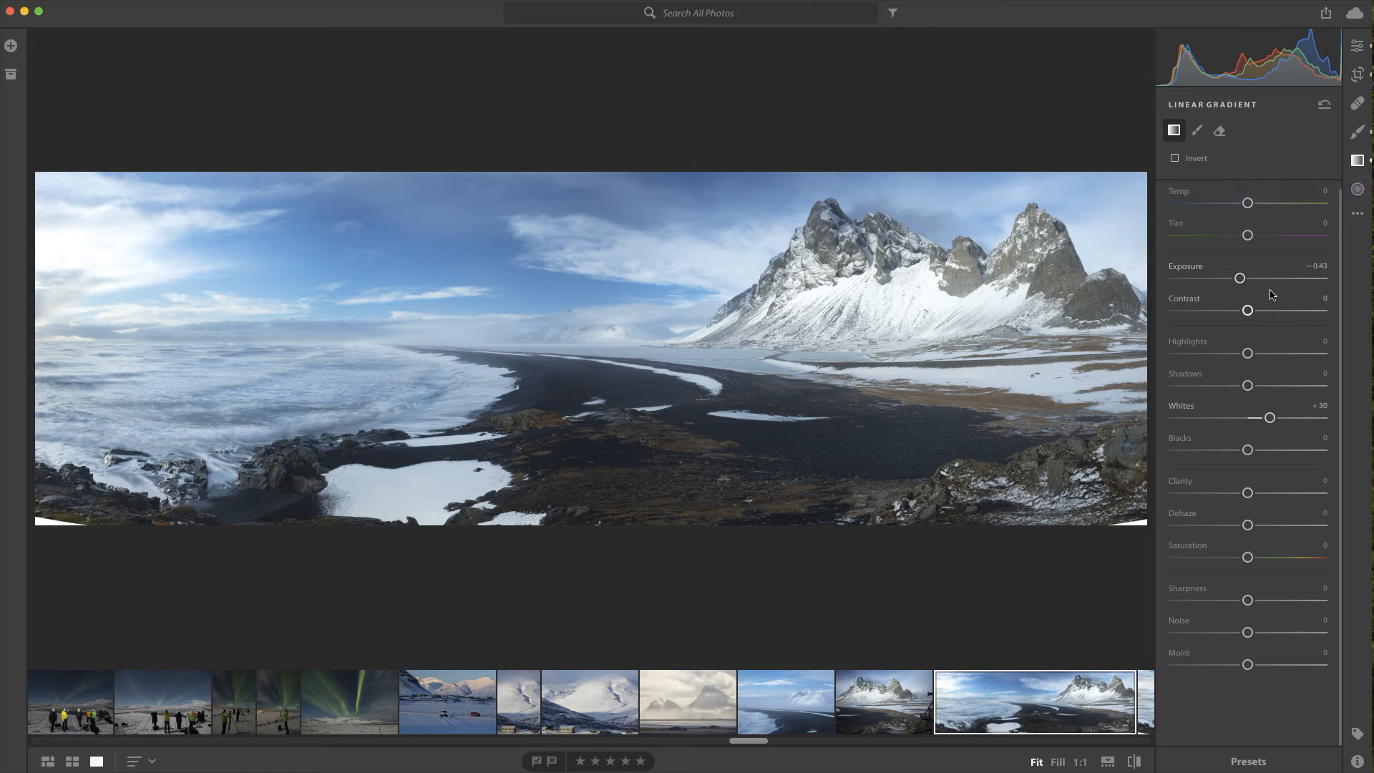
View the Radial Gradient tool's adjustment settings
click(1358, 190)
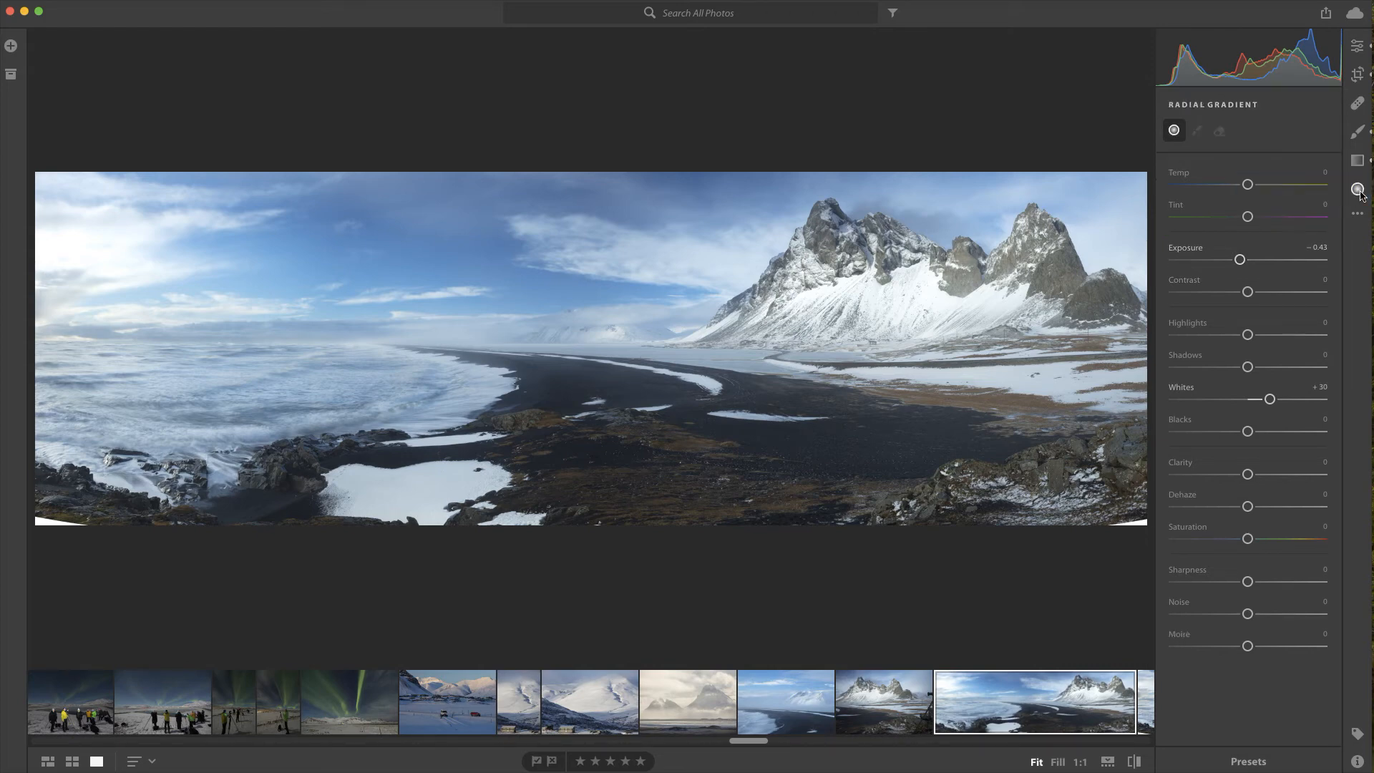
click(1359, 191)
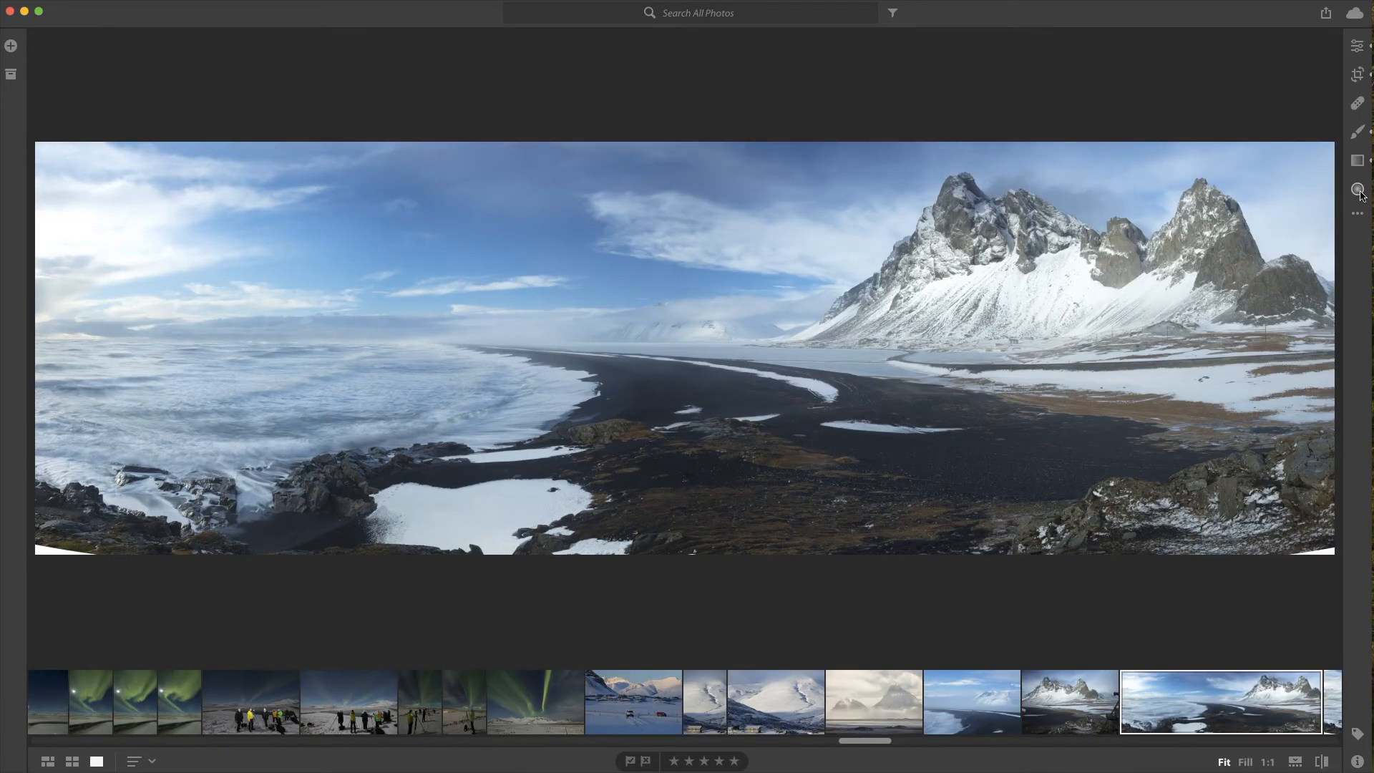
click(1359, 191)
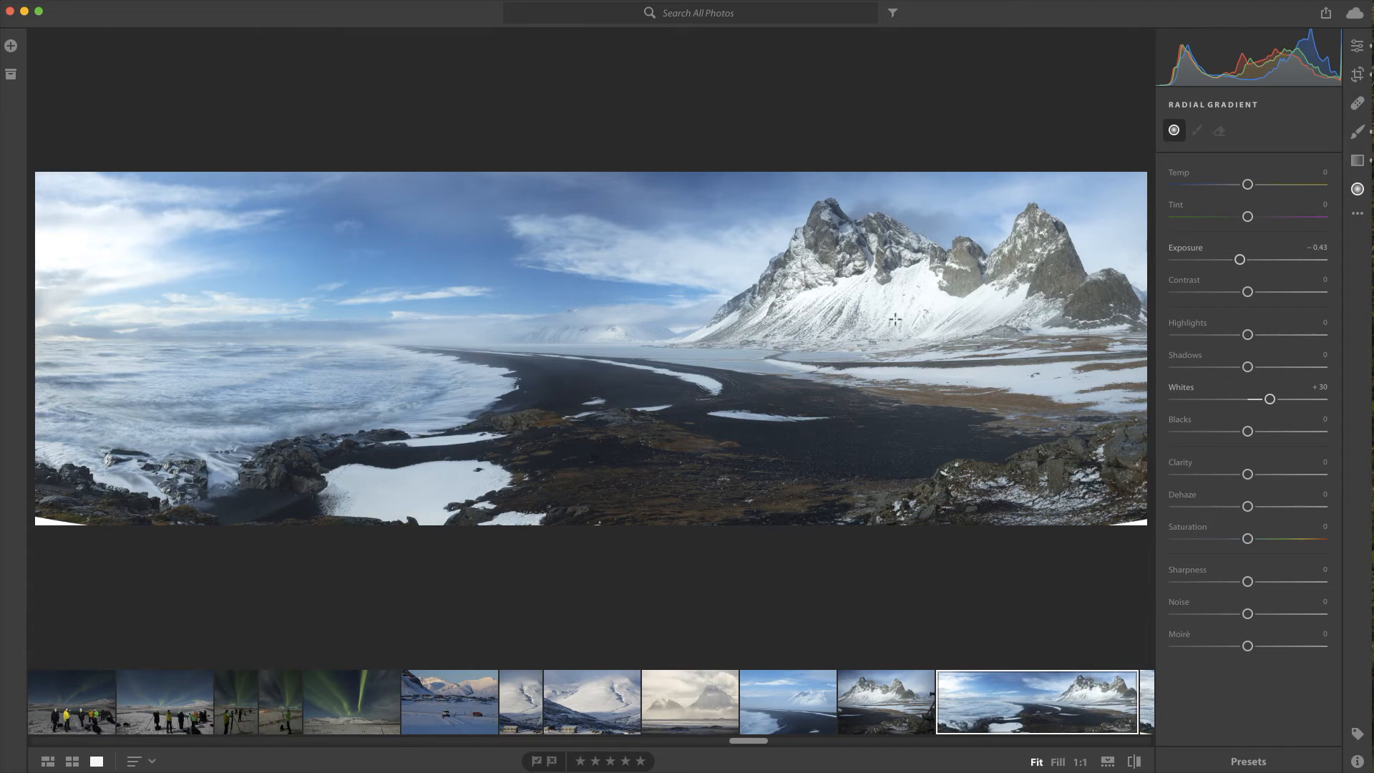
Reselect the brush adjustment on the sea and set its Exposure to +0.41 and Contrast to +21
click(1363, 133)
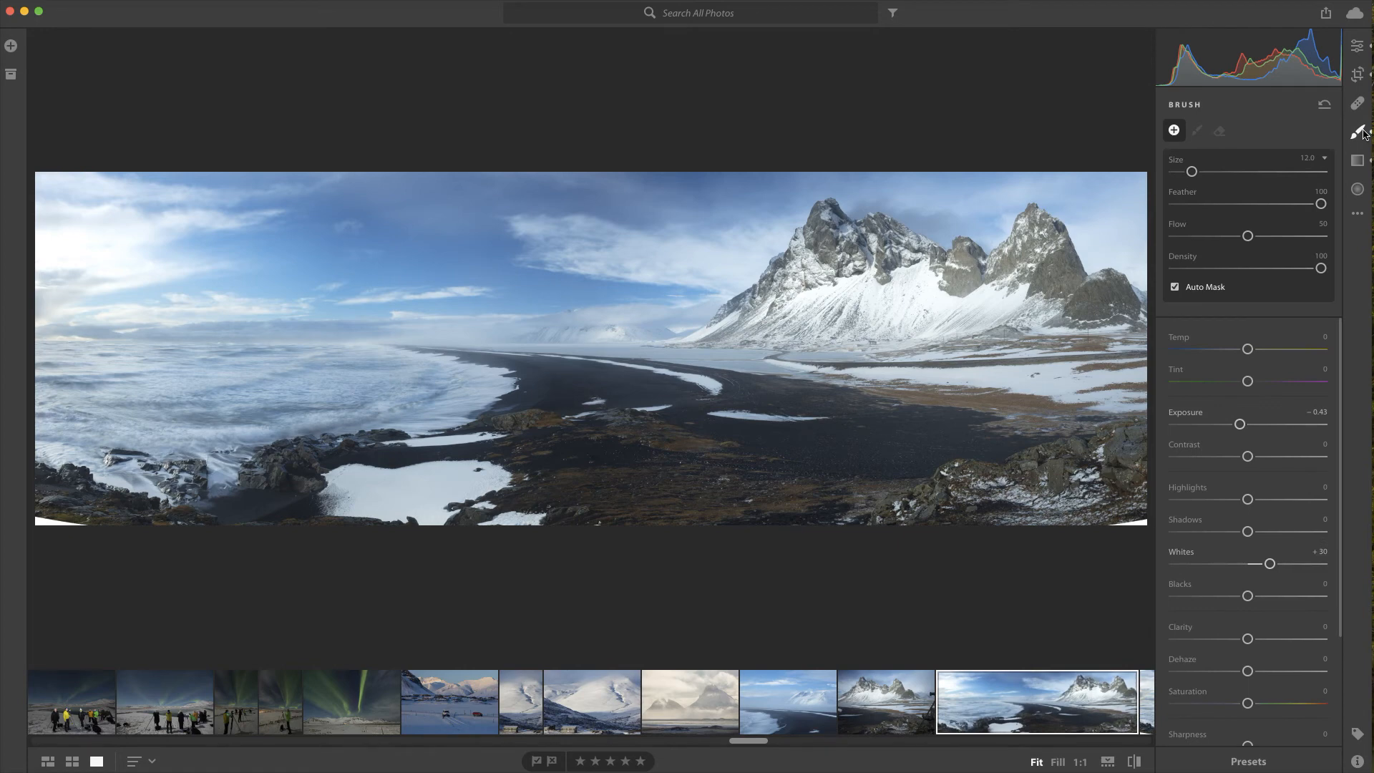
click(57, 371)
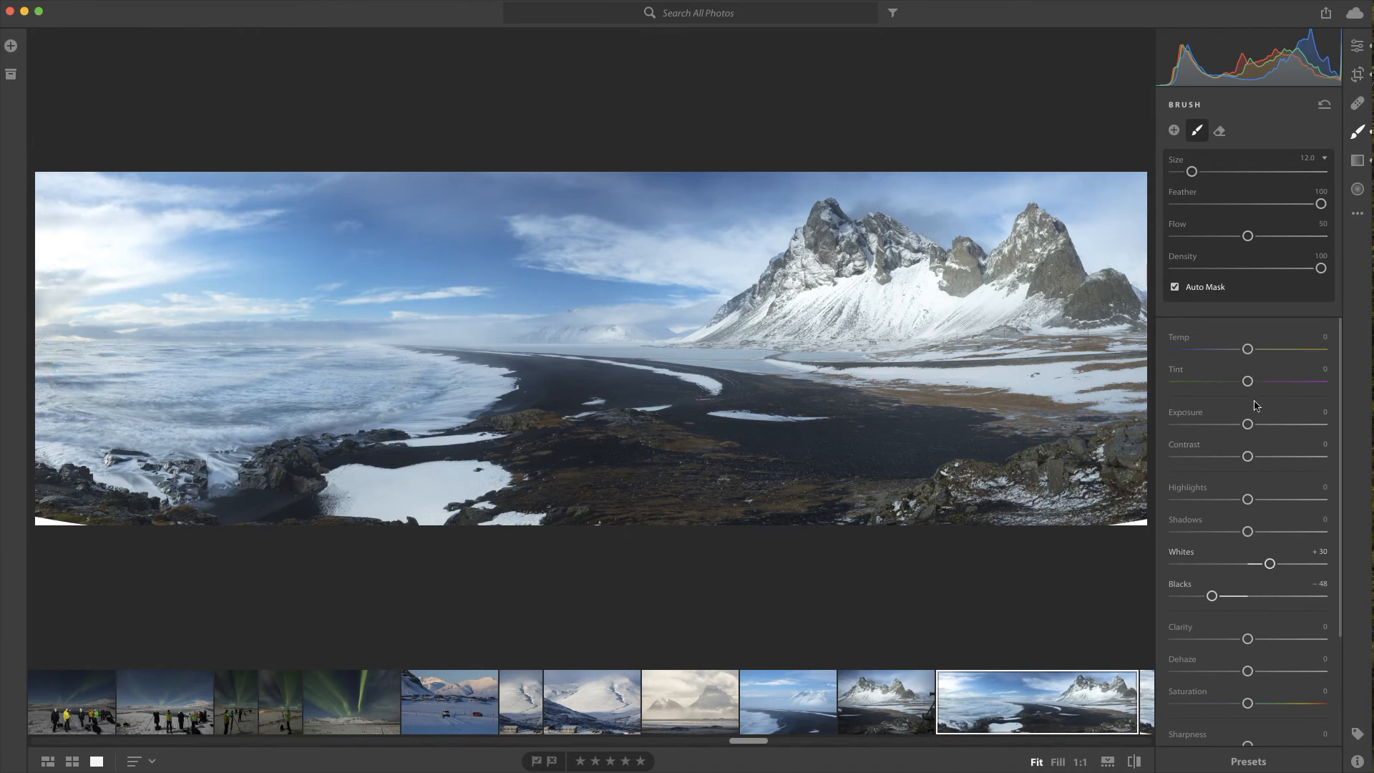
drag(1248, 425, 1264, 463)
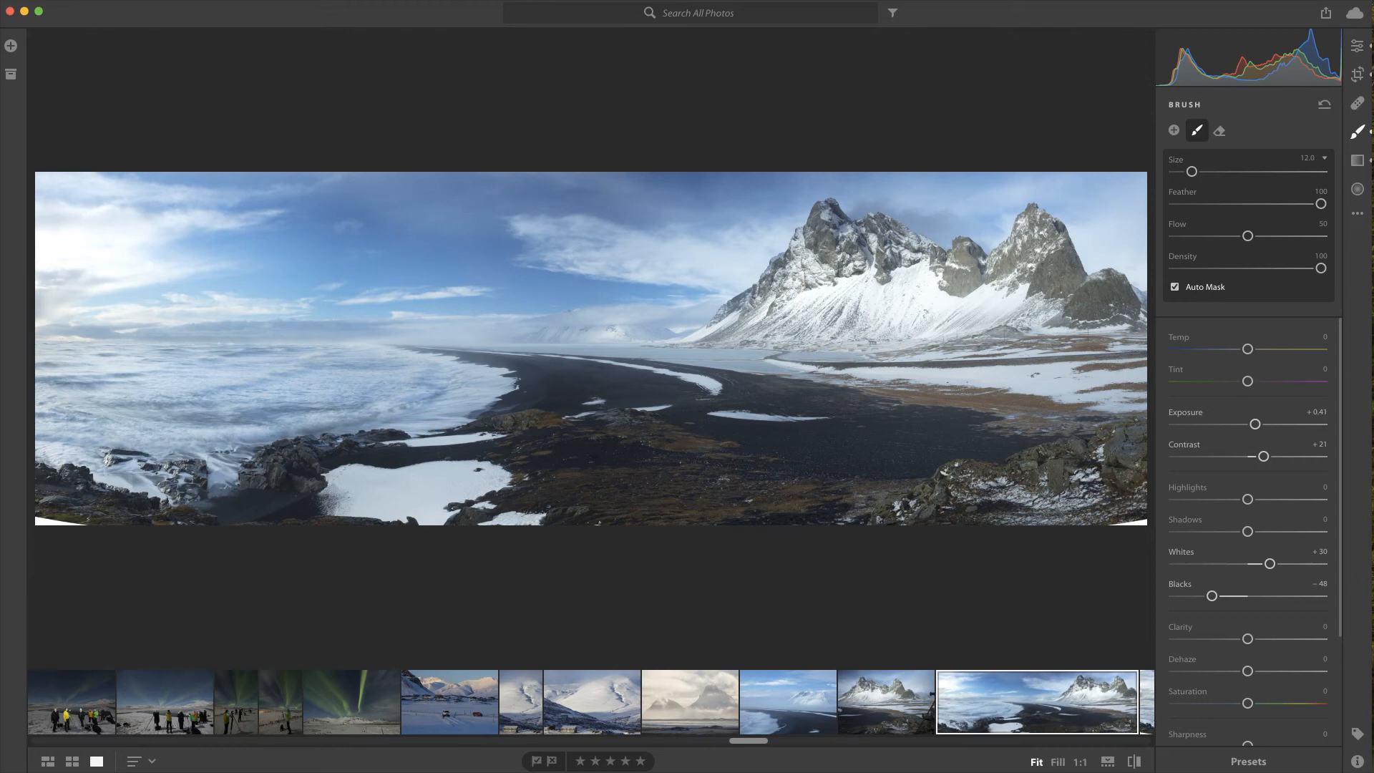
View the sharing options and the available file types for saving the panorama, without saving it
click(1326, 15)
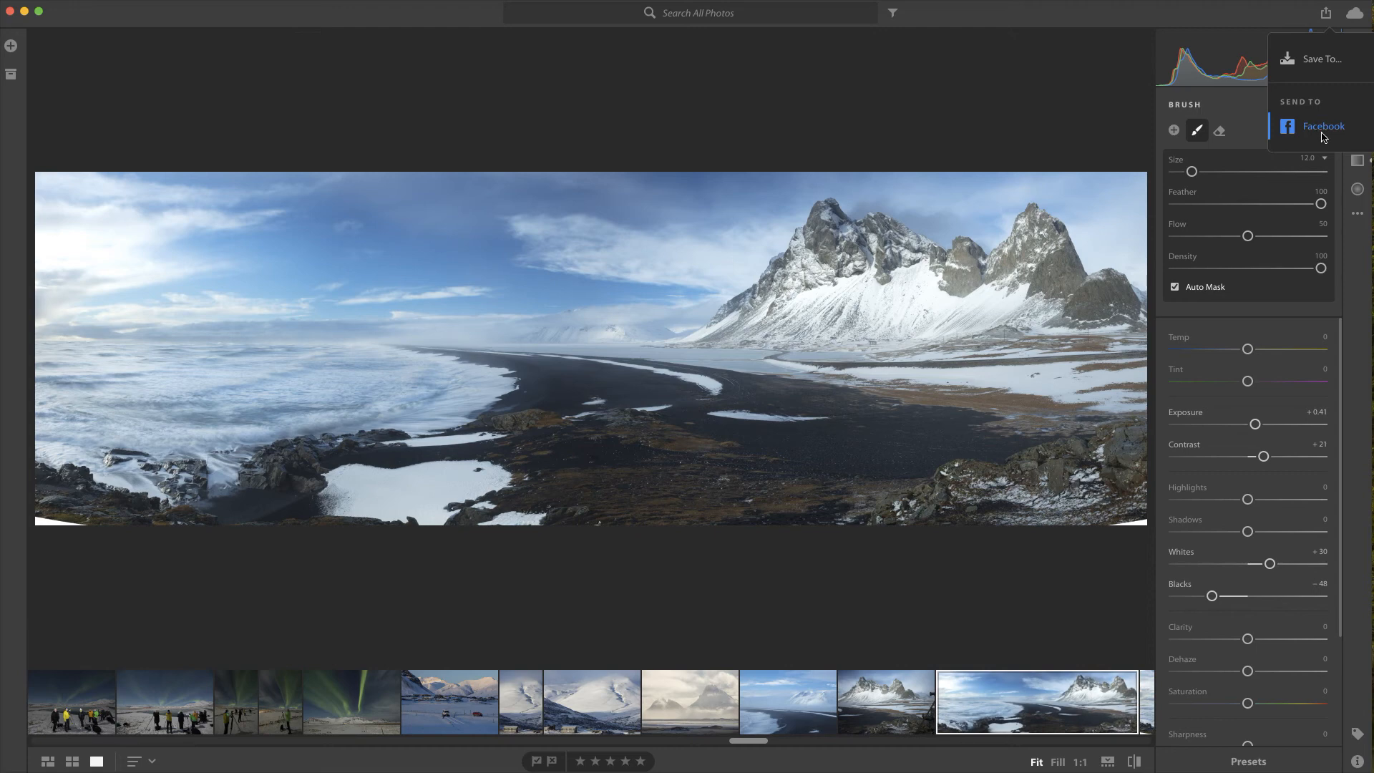
click(1320, 63)
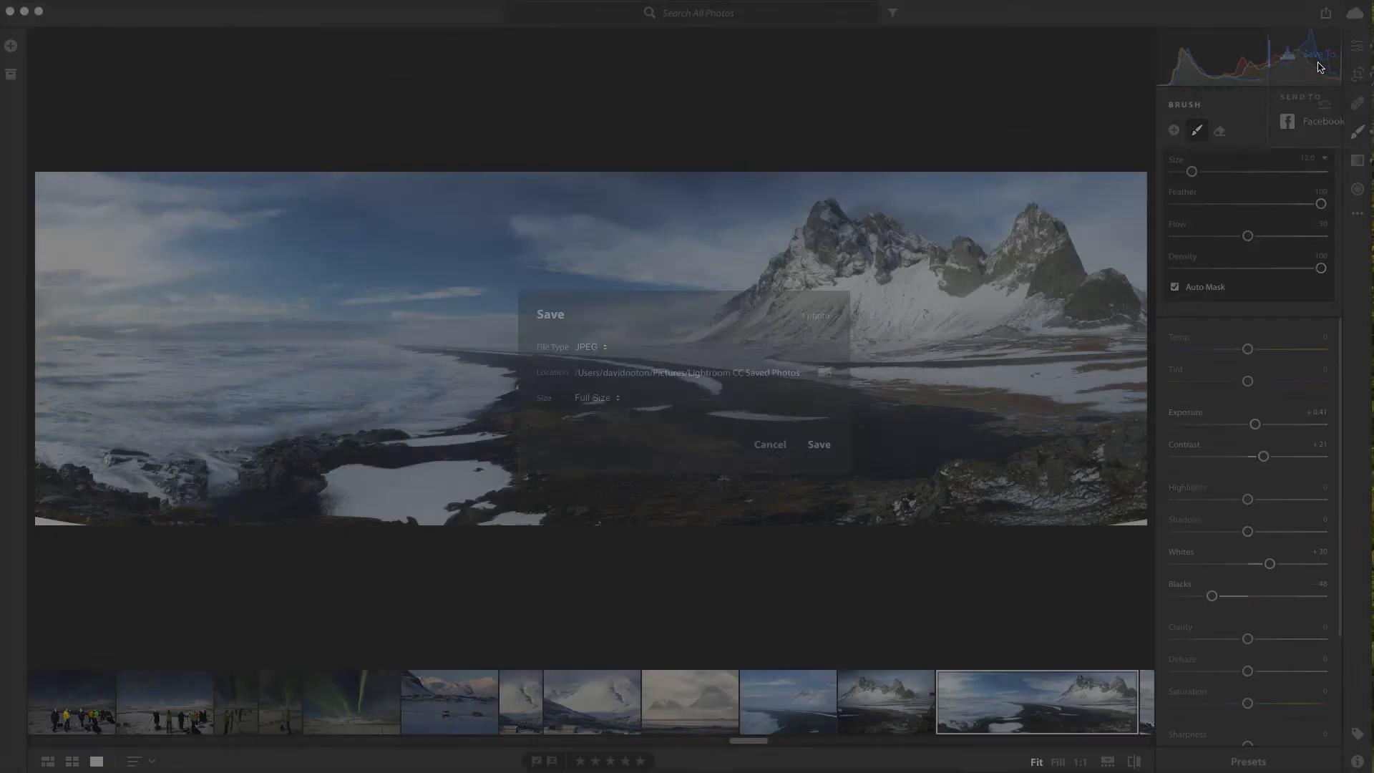
click(605, 350)
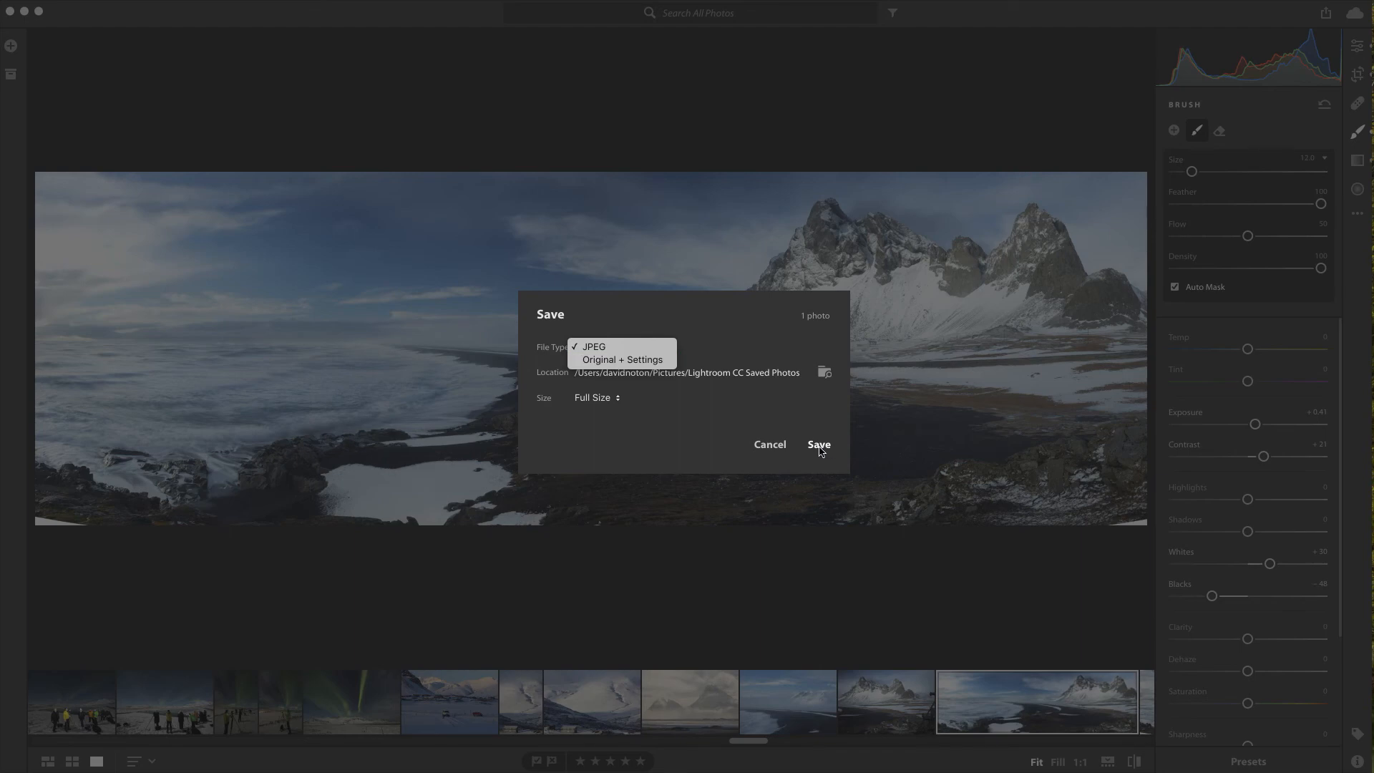
click(770, 449)
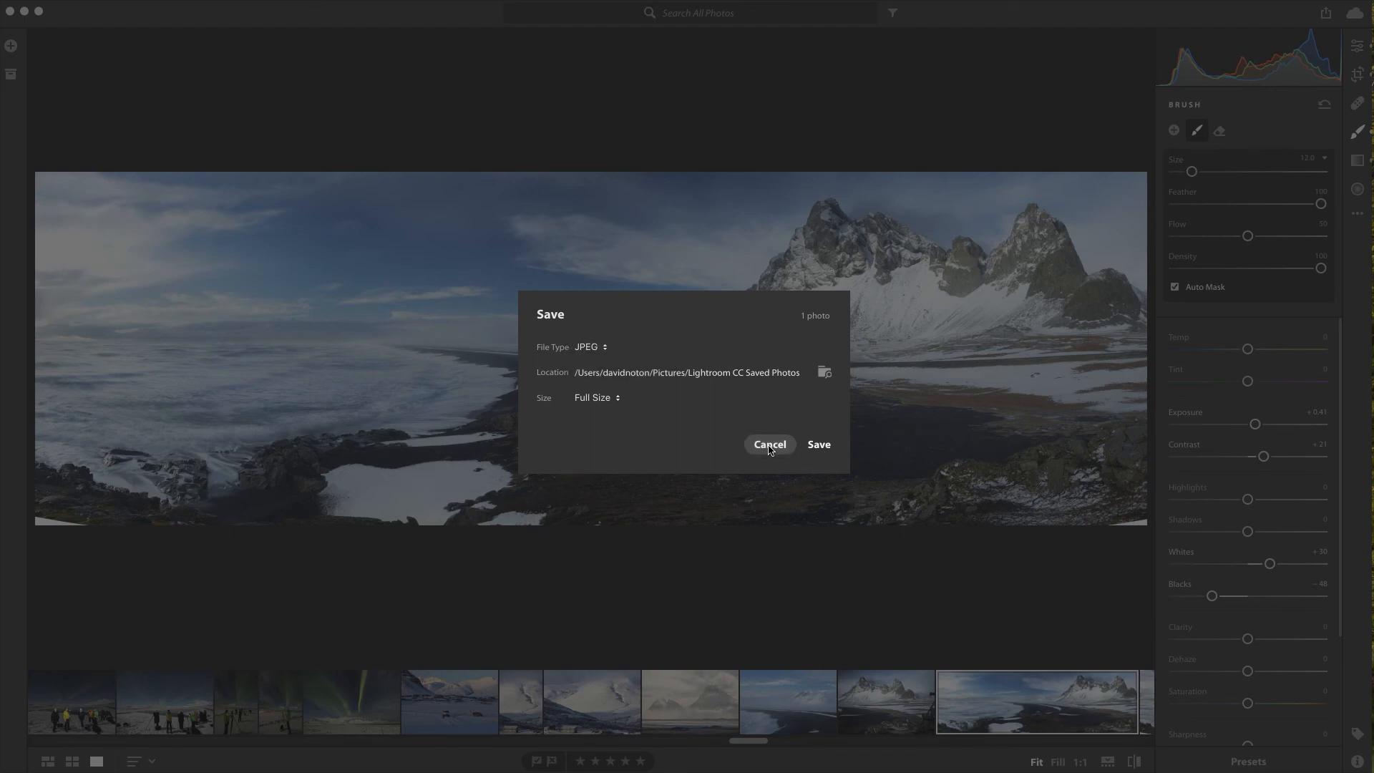
click(769, 445)
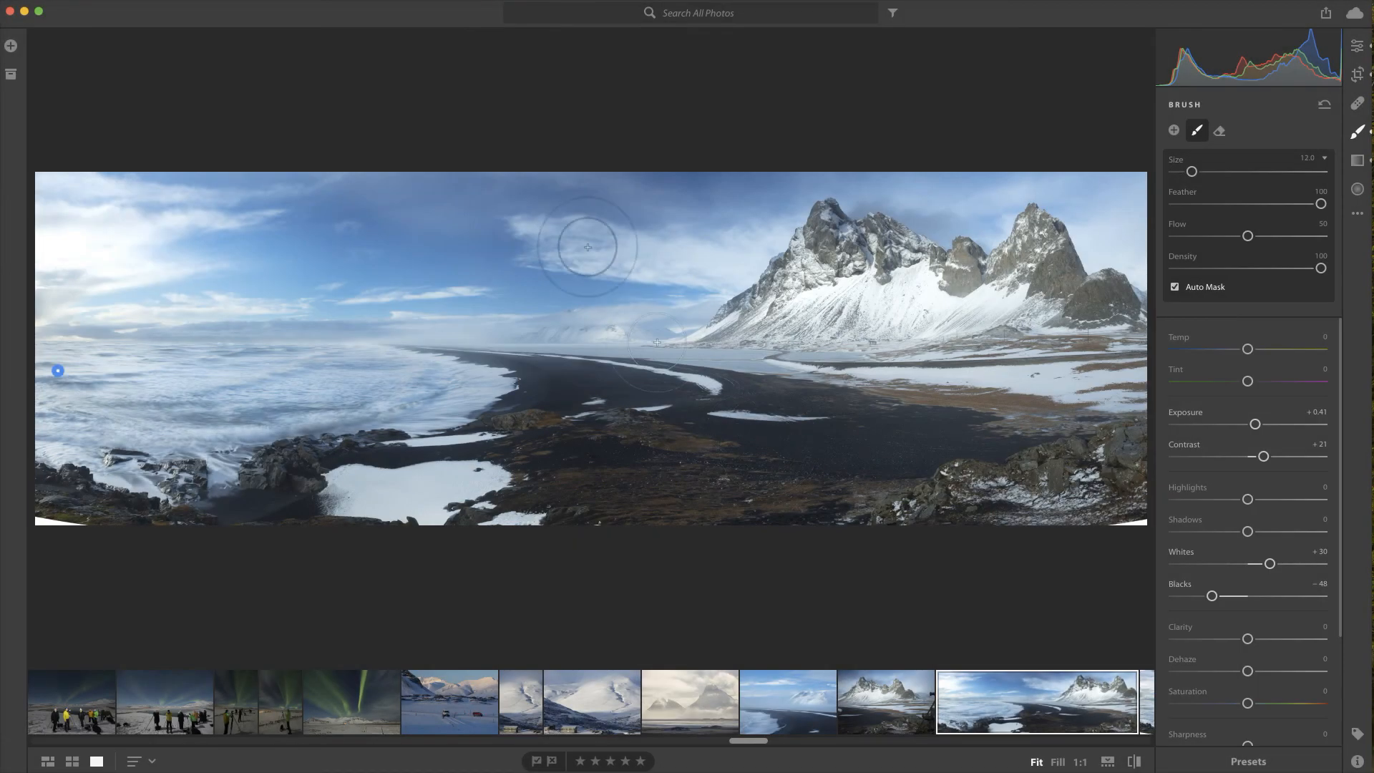
Send the edited panorama to Photoshop for editing
click(1358, 214)
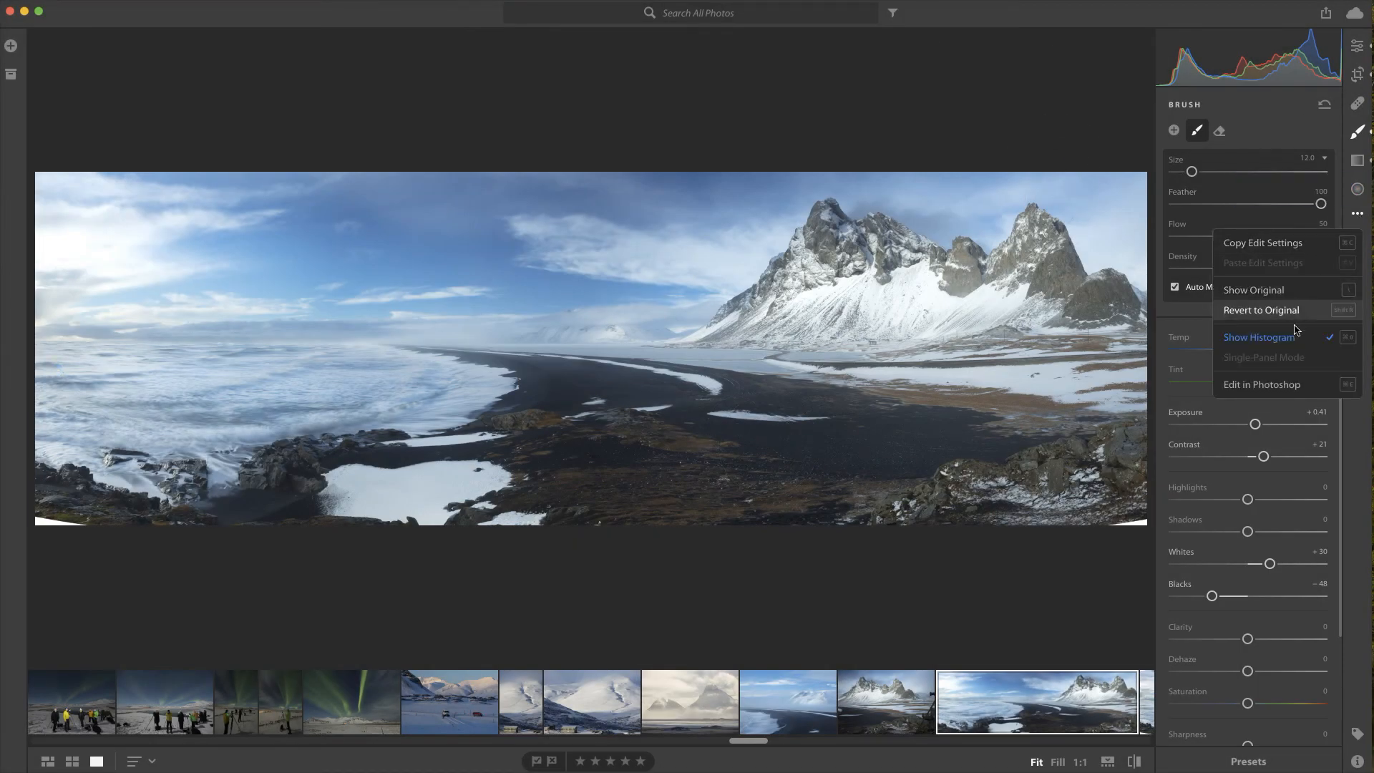
click(1274, 387)
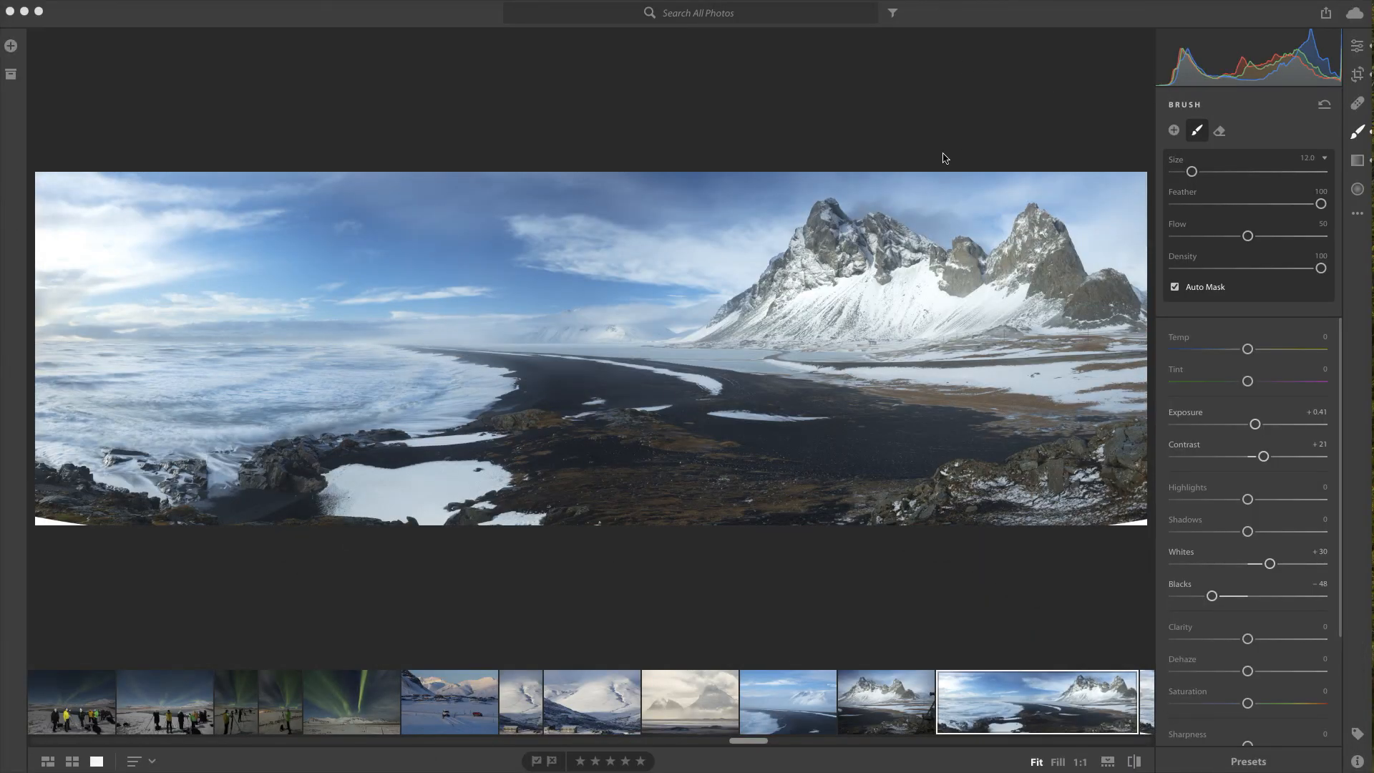
Return to the photo grid and browse the library thumbnails around the edited panorama
click(47, 761)
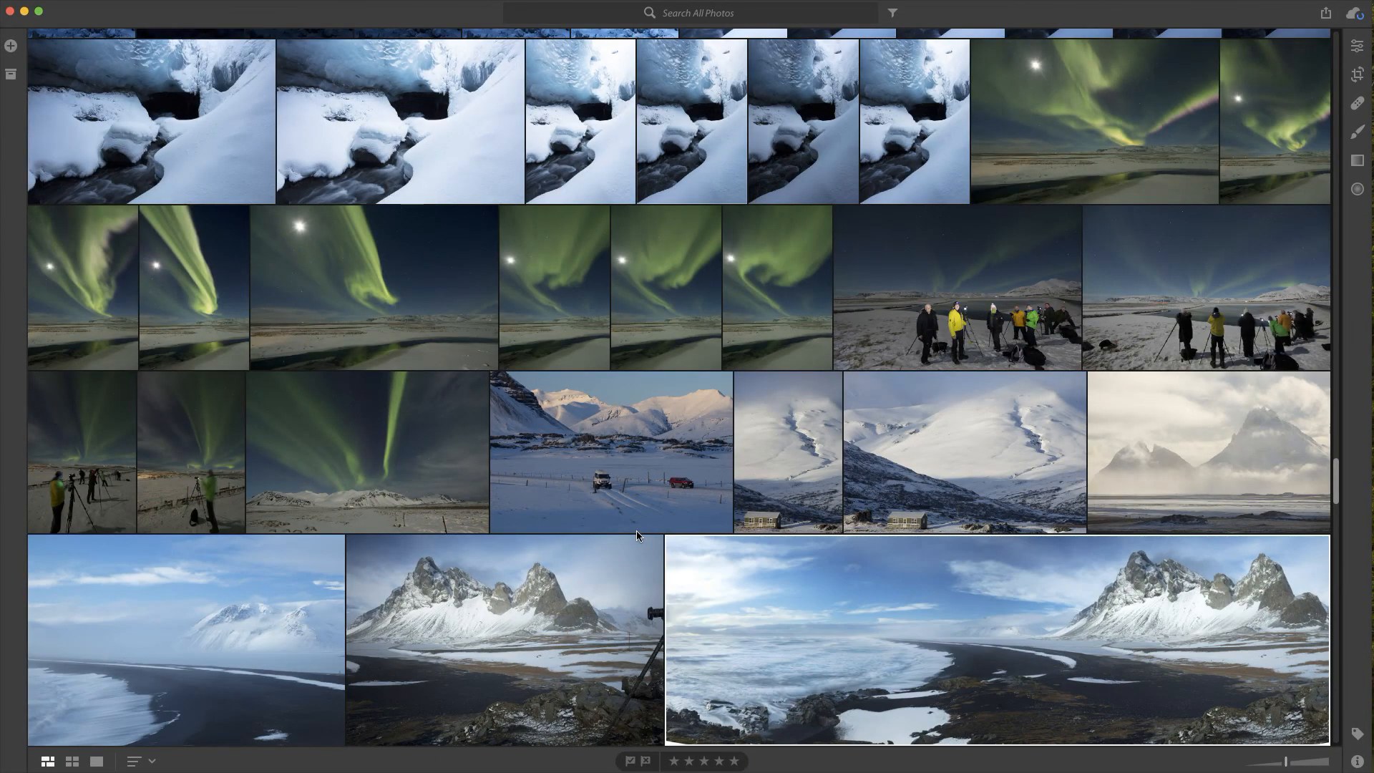
scroll(637, 531, down, 2)
scroll(636, 532, down, 9)
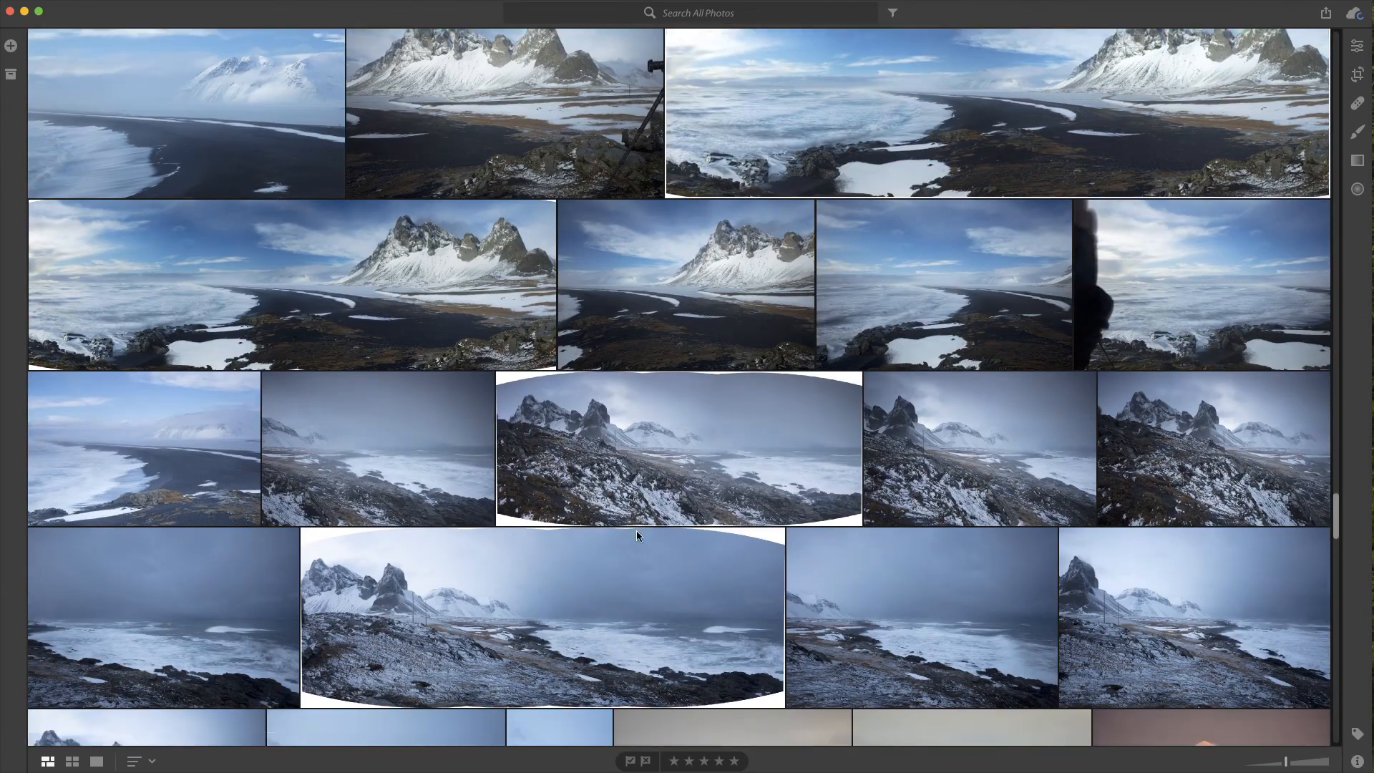
scroll(637, 533, down, 3)
scroll(637, 533, up, 7)
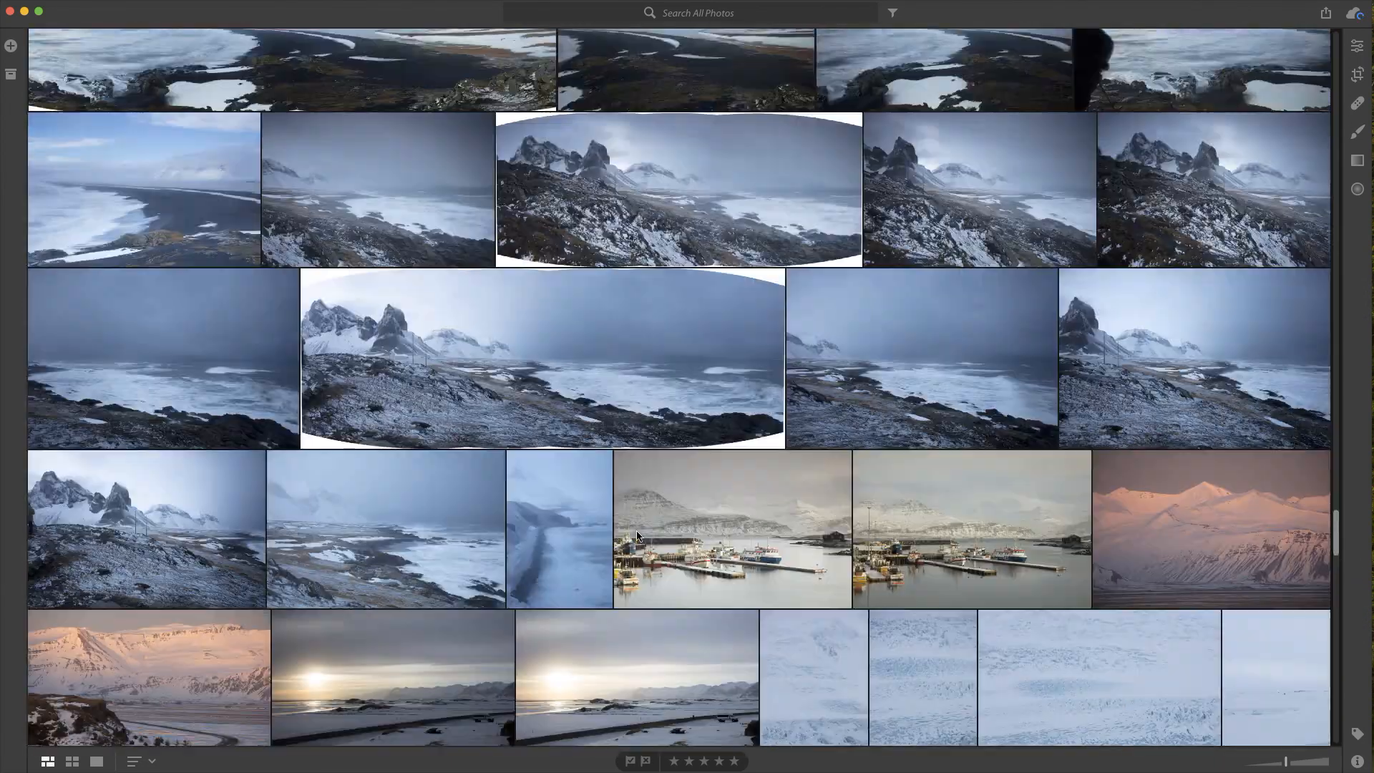
scroll(637, 533, up, 15)
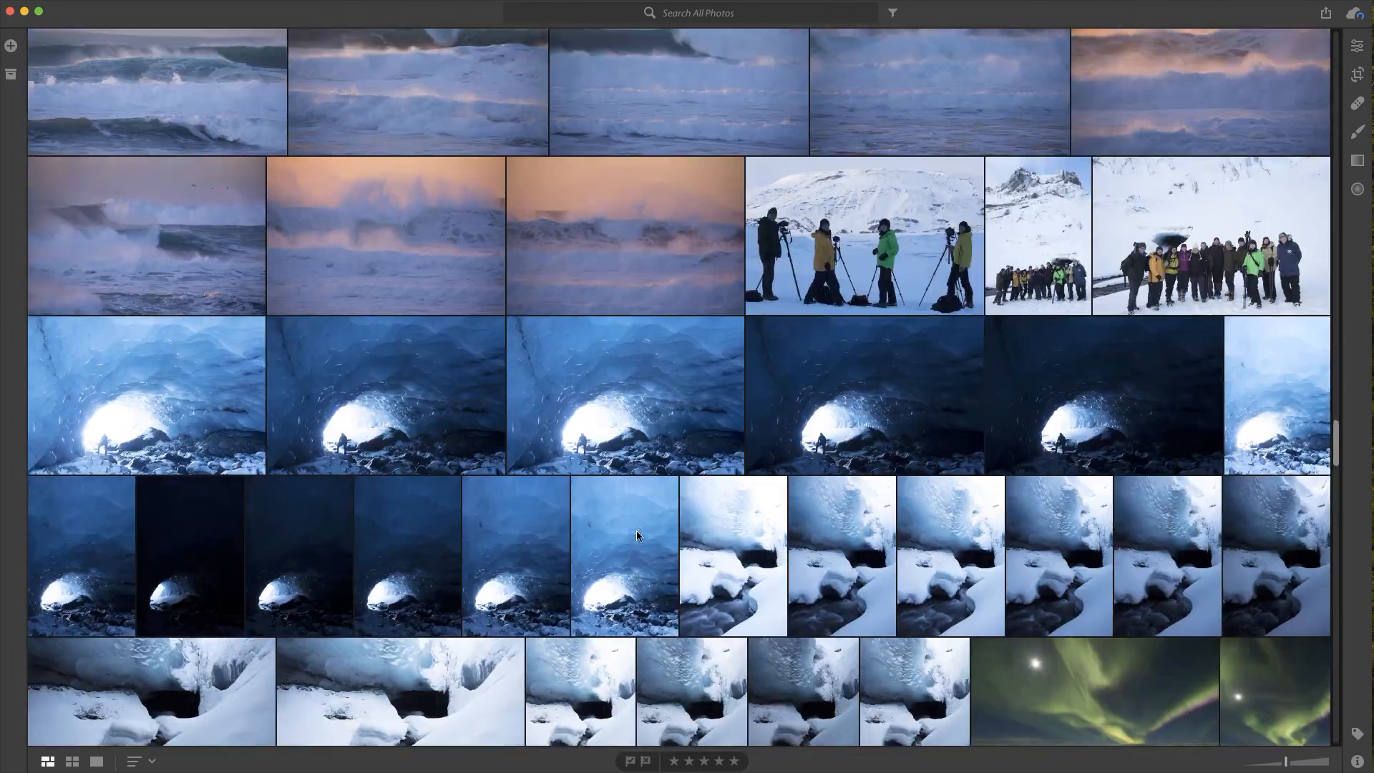
scroll(637, 535, down, 10)
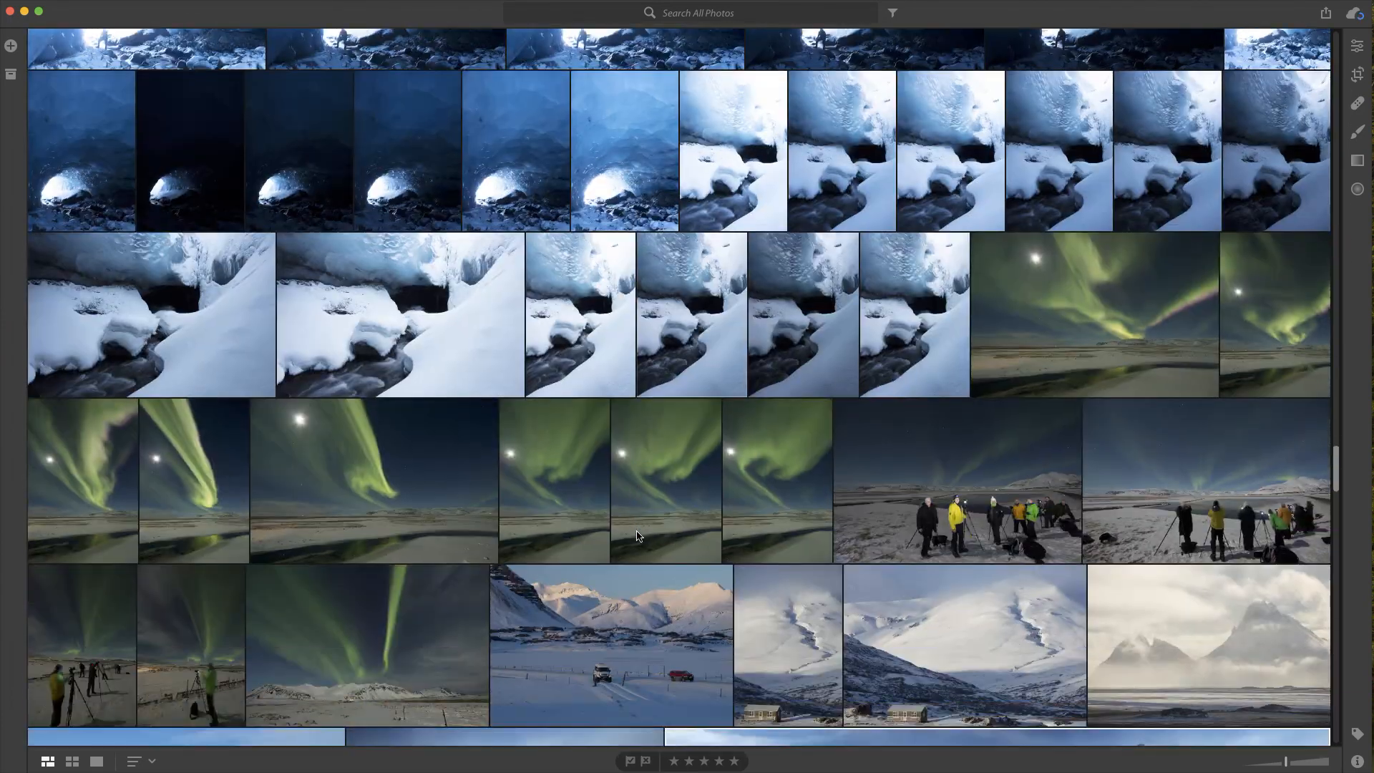
scroll(637, 536, down, 5)
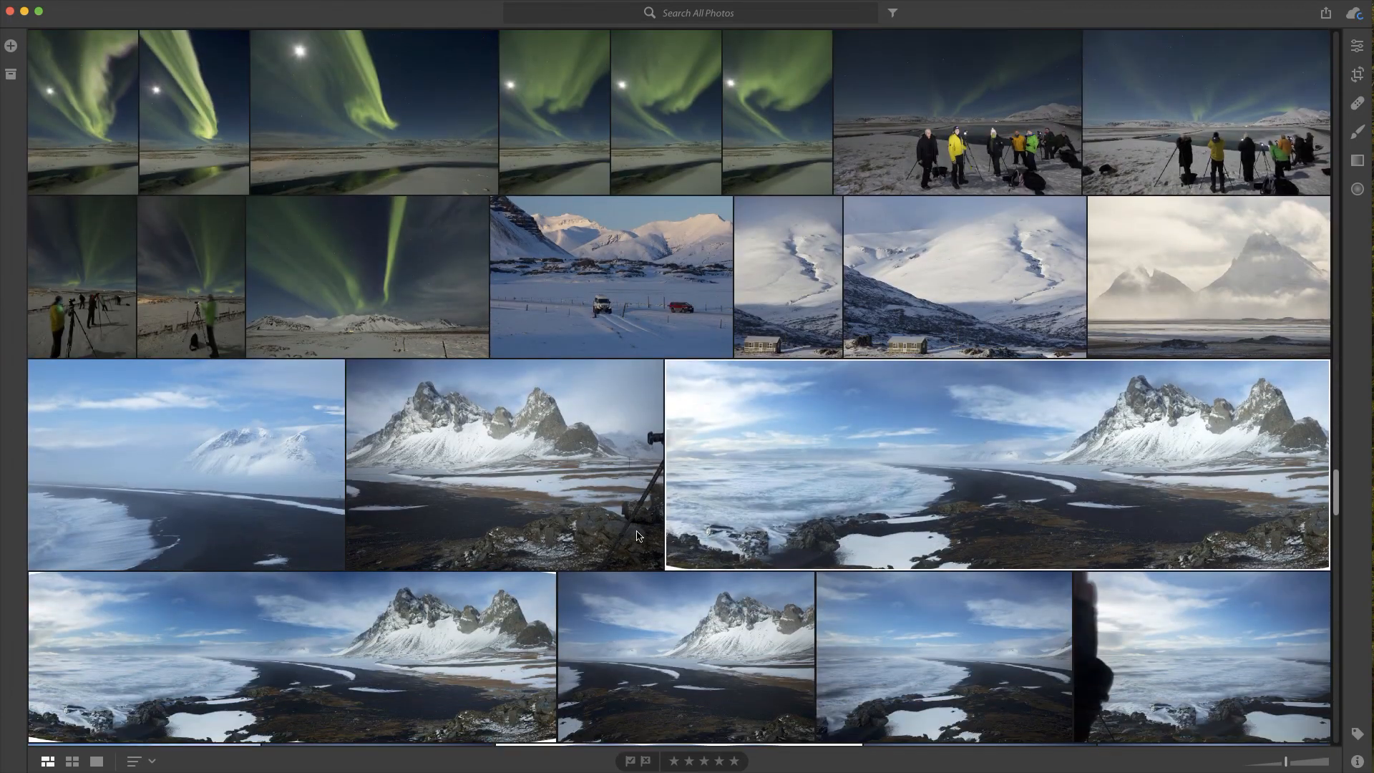